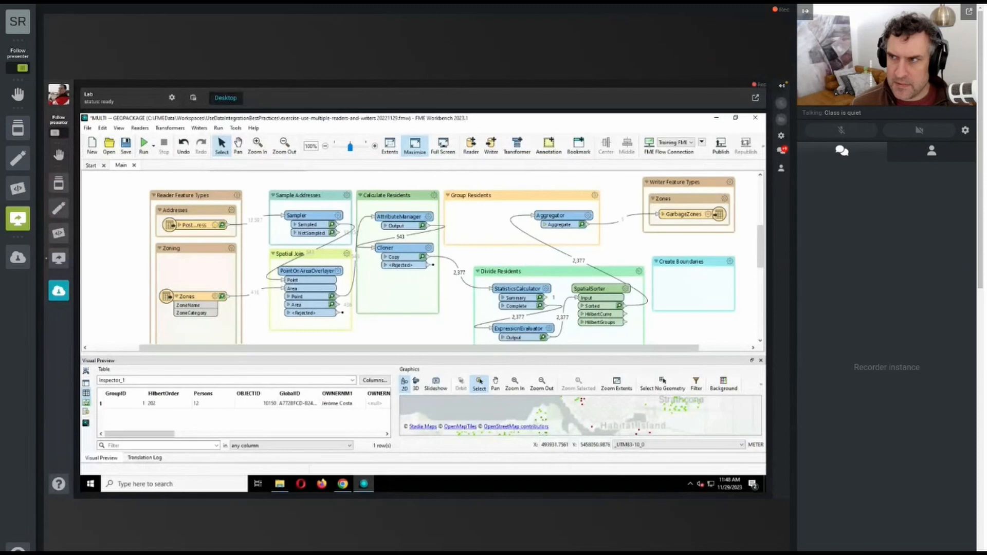
Step: Run the workspace to the GarbageZones writer with the default GeoPackage file and inspect the written table
{"action": "left_click", "coordinate": [695, 216]}
{"action": "left_click", "coordinate": [721, 200]}
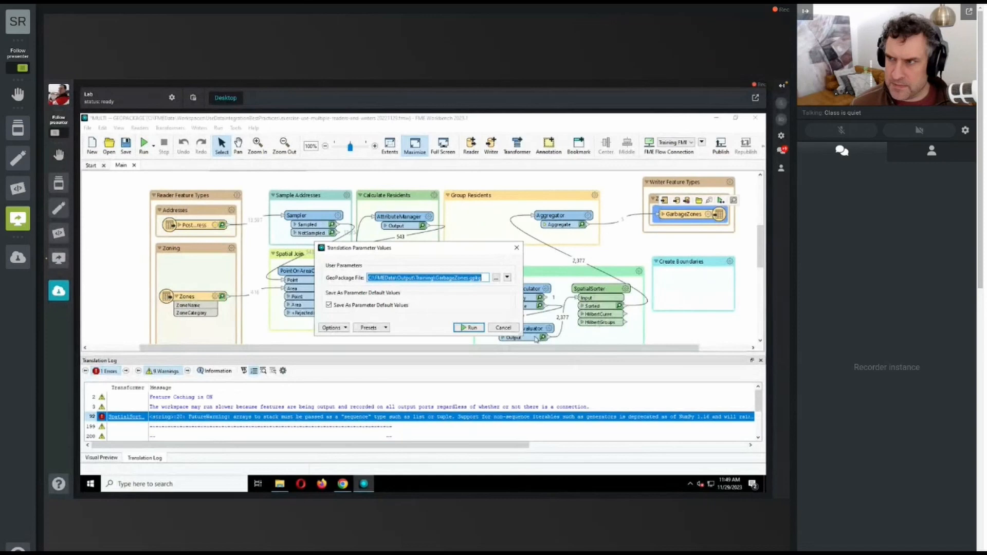
{"action": "left_click", "coordinate": [470, 327]}
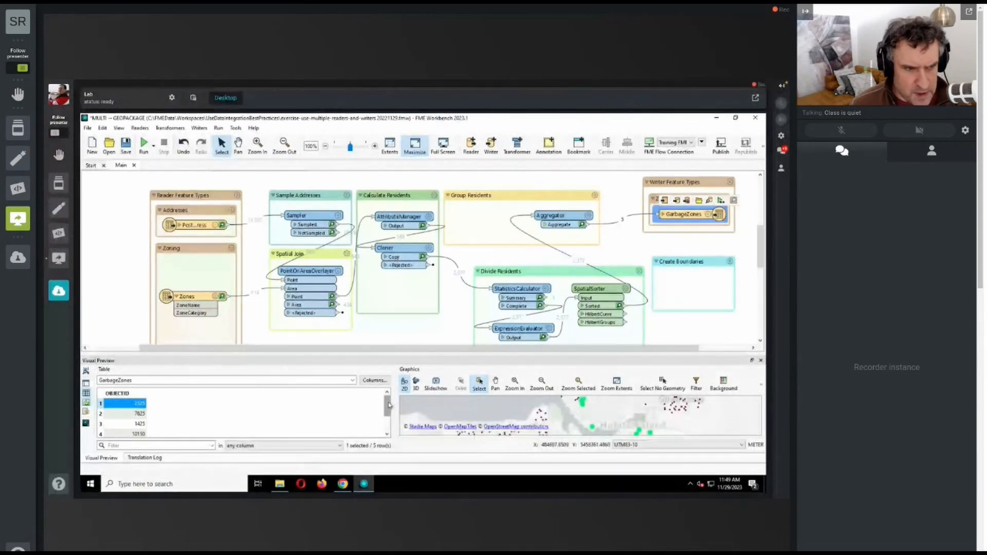
{"action": "left_click_drag", "start_coordinate": [389, 405], "coordinate": [389, 434]}
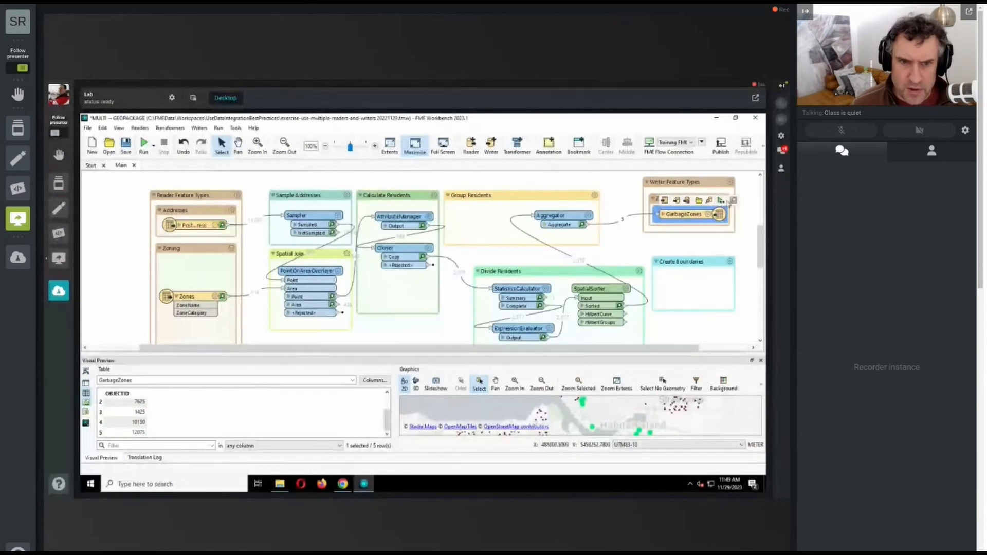
Step: Run the workspace to the GarbageZones writer a second time and review the rows in its output table
{"action": "left_click", "coordinate": [721, 201]}
{"action": "left_click", "coordinate": [470, 329]}
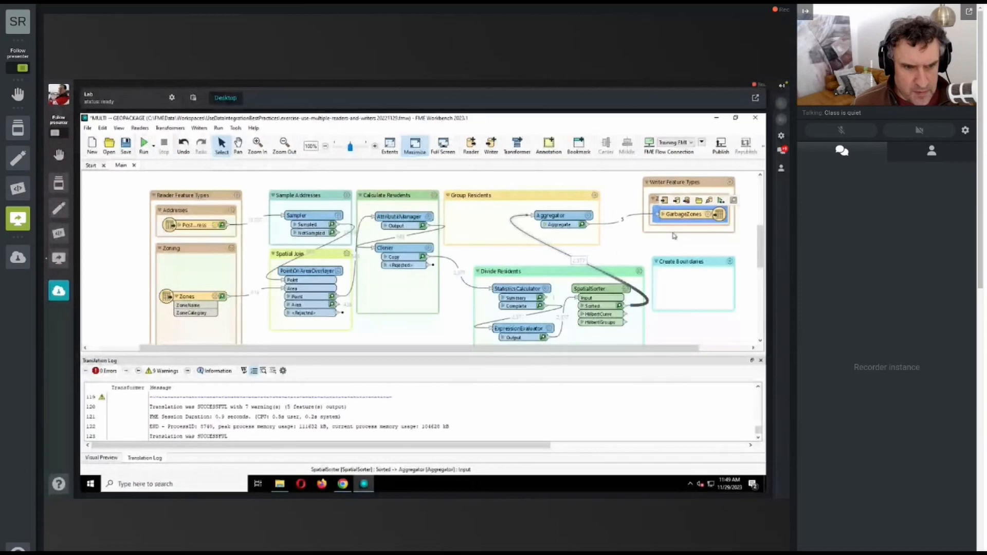
{"action": "left_click", "coordinate": [102, 457]}
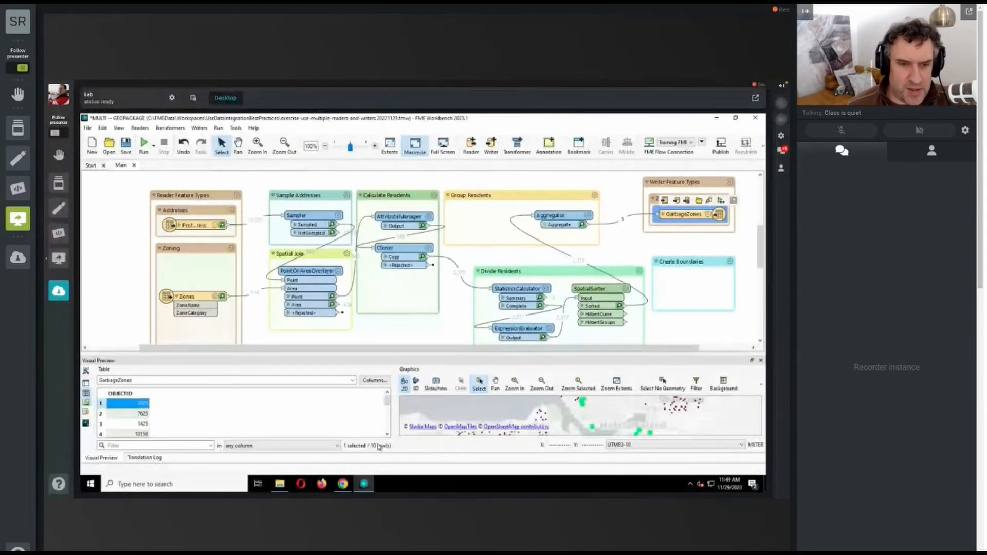
{"action": "mouse_move", "coordinate": [387, 401]}
{"action": "left_mouse_down"}
{"action": "mouse_move", "coordinate": [385, 433]}
{"action": "mouse_move", "coordinate": [387, 399]}
{"action": "left_mouse_up"}
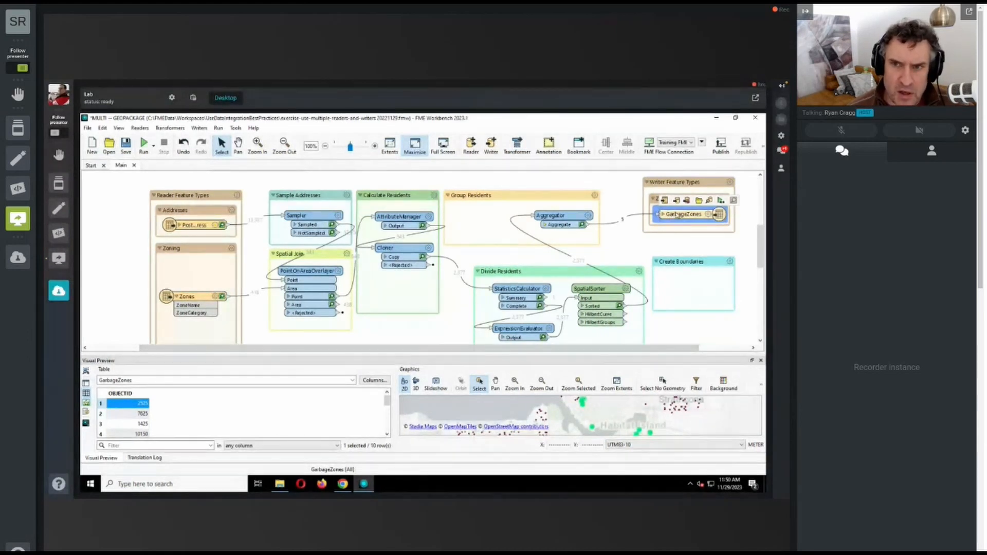
Step: Set the GarbageZones feature type's table handling to Drop and Create, and rerun the workspace to that writer
{"action": "left_click", "coordinate": [687, 201]}
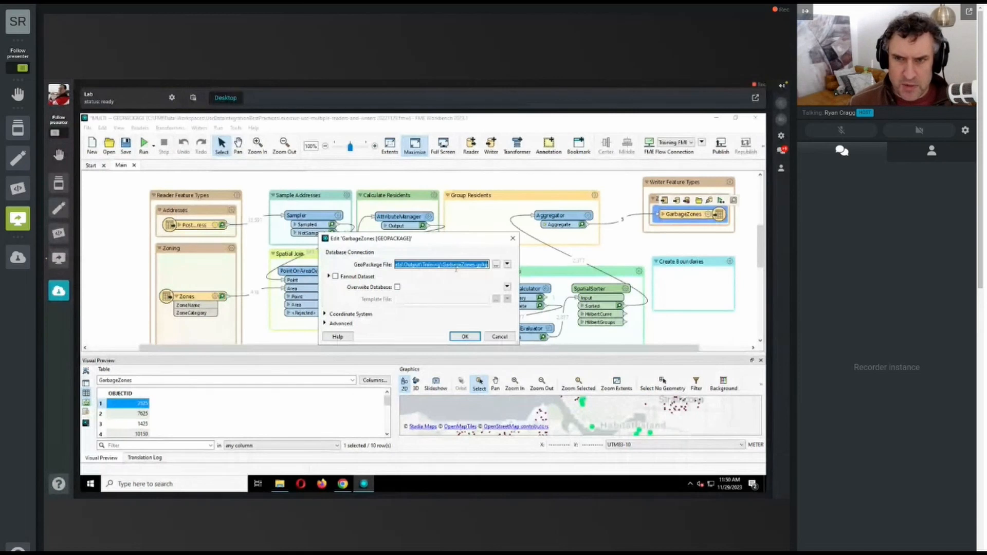
{"action": "left_click", "coordinate": [473, 337]}
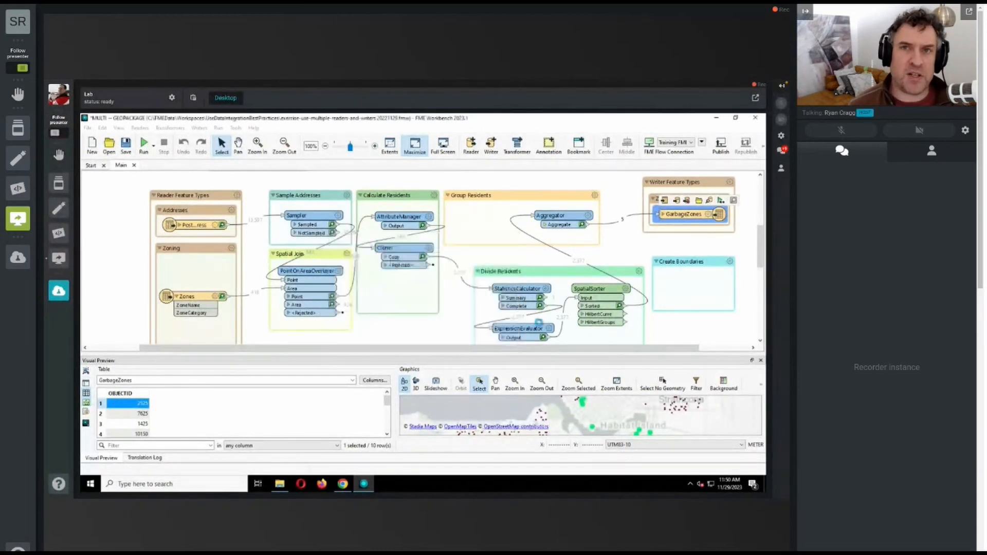
{"action": "double_click", "coordinate": [689, 214]}
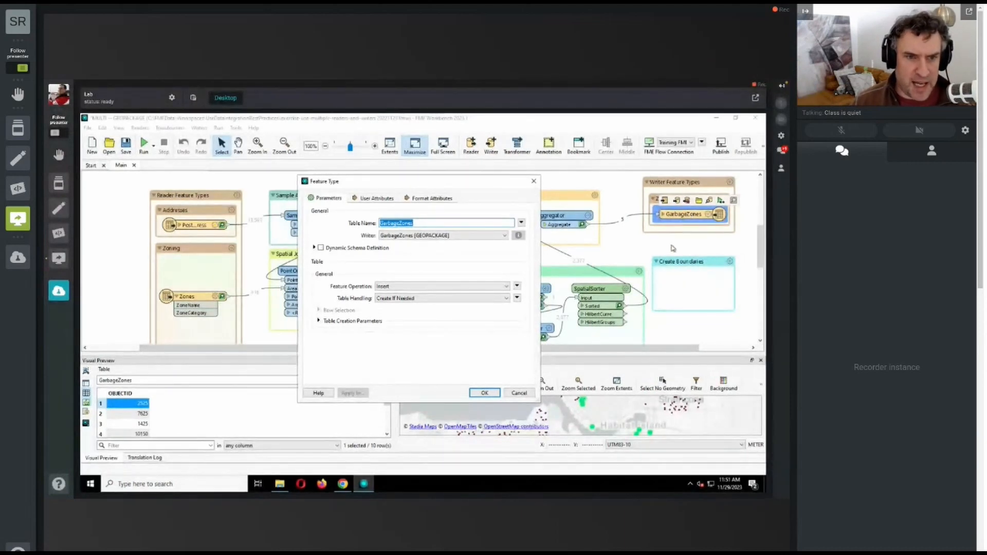
{"action": "left_click", "coordinate": [381, 299]}
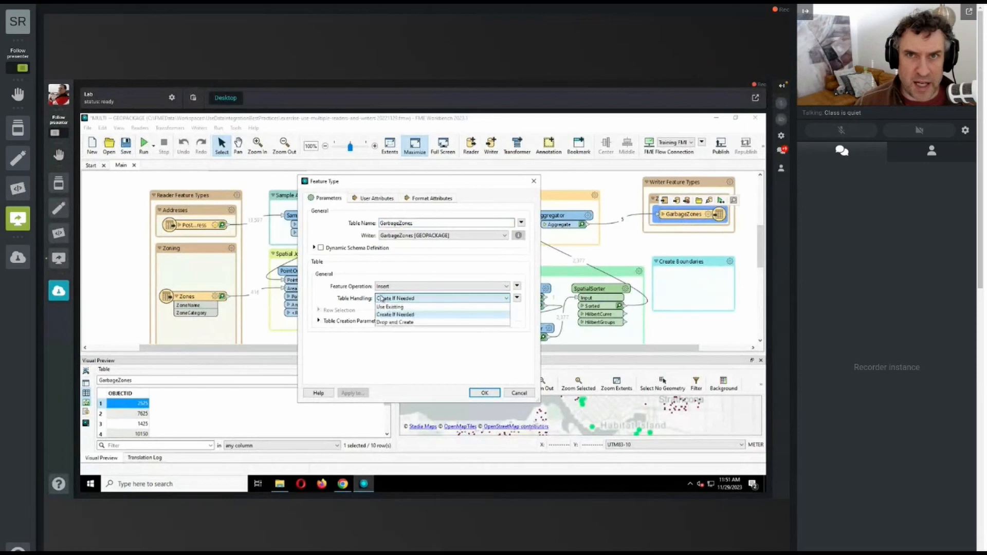
{"action": "left_click", "coordinate": [426, 323]}
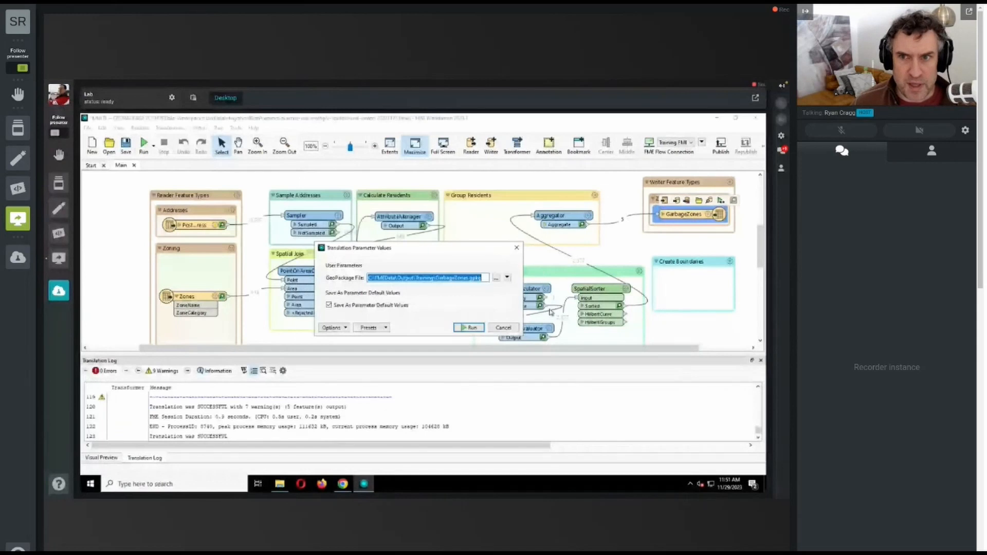
{"action": "left_click", "coordinate": [469, 328]}
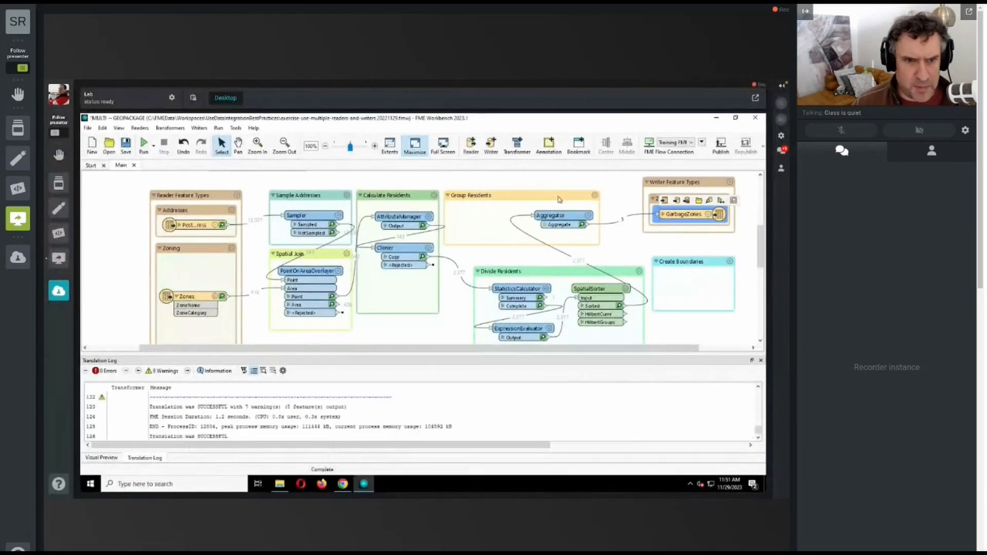
Step: Review the available table handling options of the GarbageZones writer feature type without changing them
{"action": "left_click", "coordinate": [708, 214]}
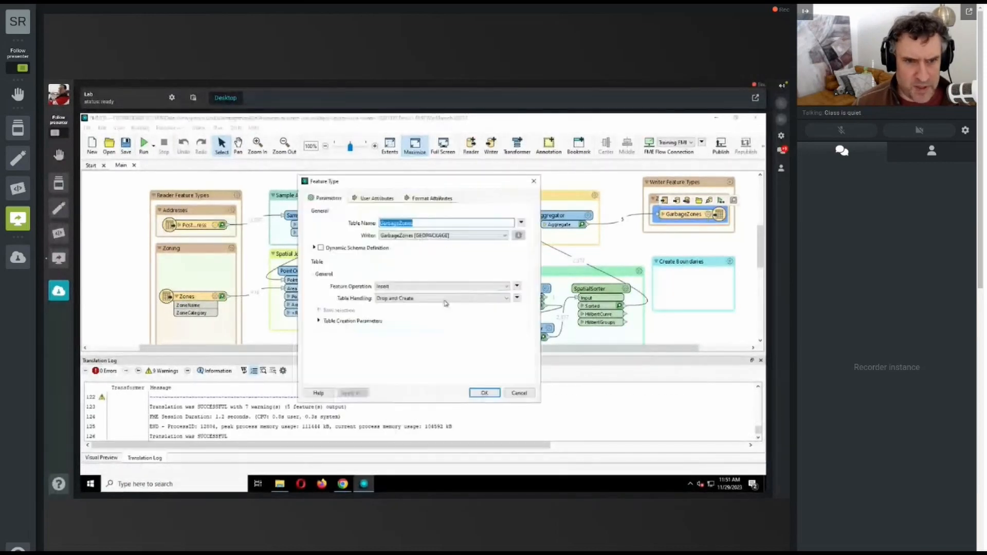
{"action": "left_click", "coordinate": [445, 303]}
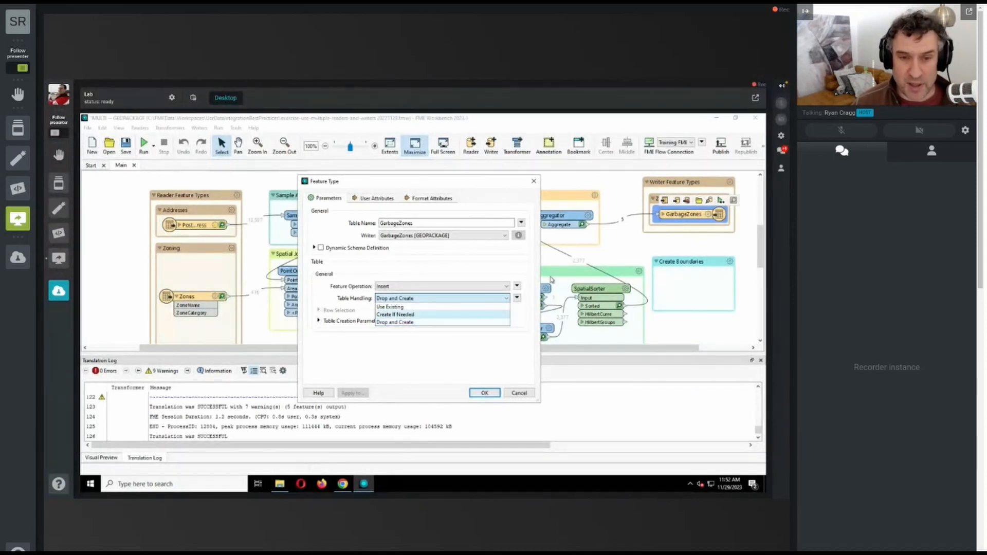
{"action": "left_click", "coordinate": [528, 394]}
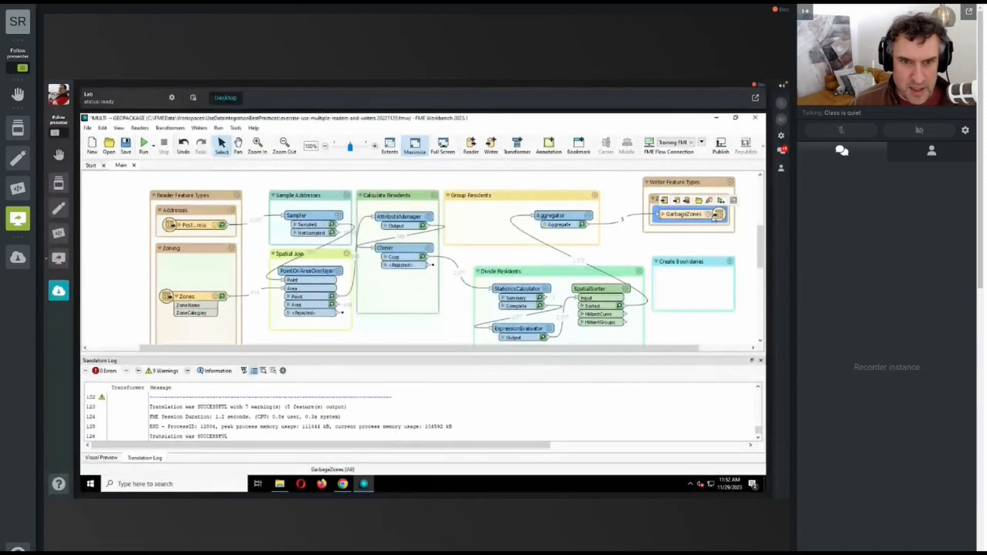
Step: Run the workspace to GarbageZones again and inspect the written data, selecting a group of points on the map
{"action": "left_click", "coordinate": [721, 200]}
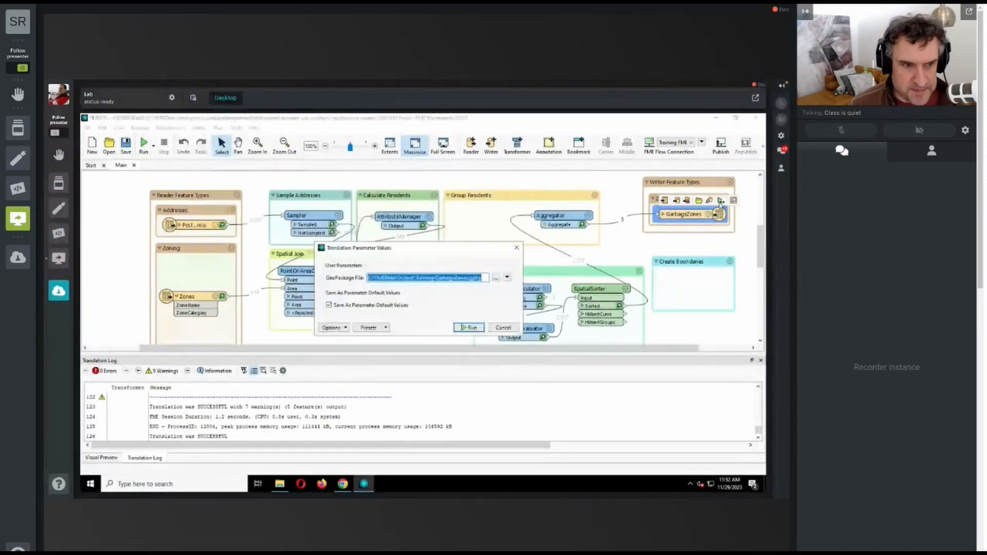
{"action": "left_click", "coordinate": [469, 328]}
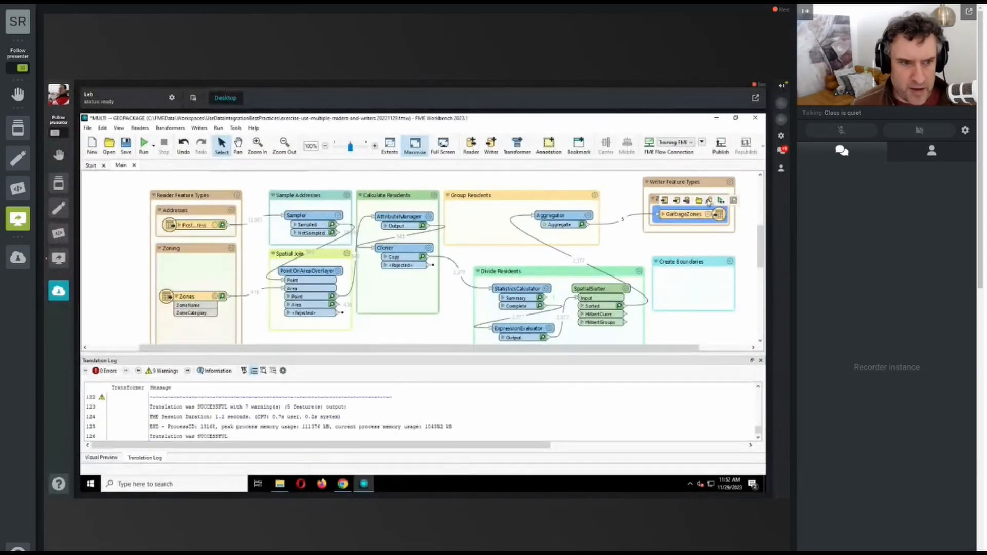
{"action": "left_click", "coordinate": [709, 200]}
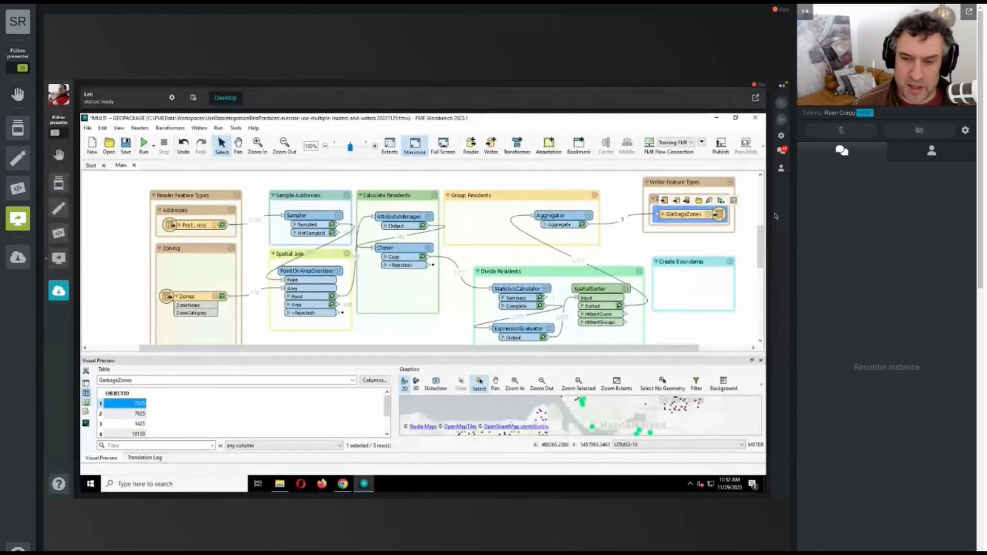
{"action": "left_click", "coordinate": [681, 418]}
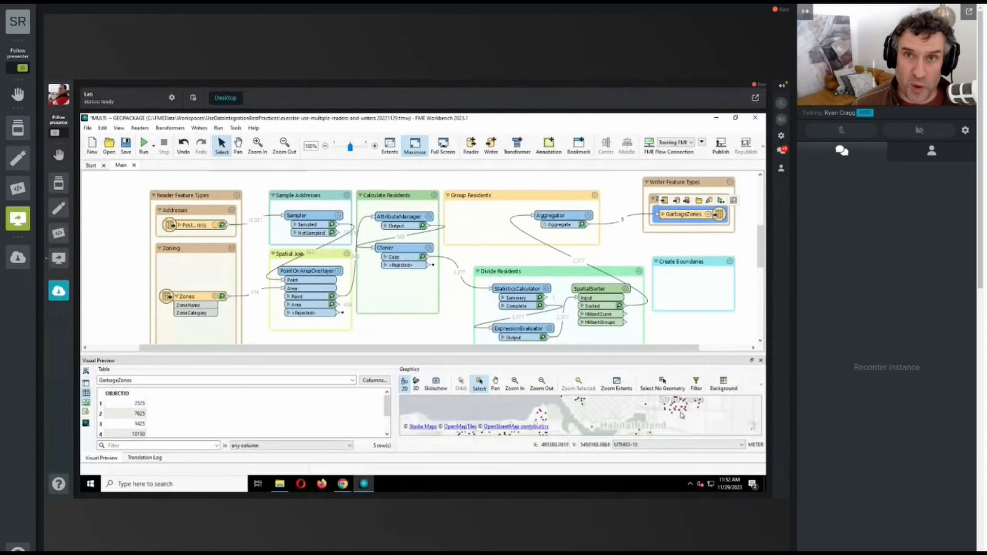
{"action": "left_click", "coordinate": [682, 416]}
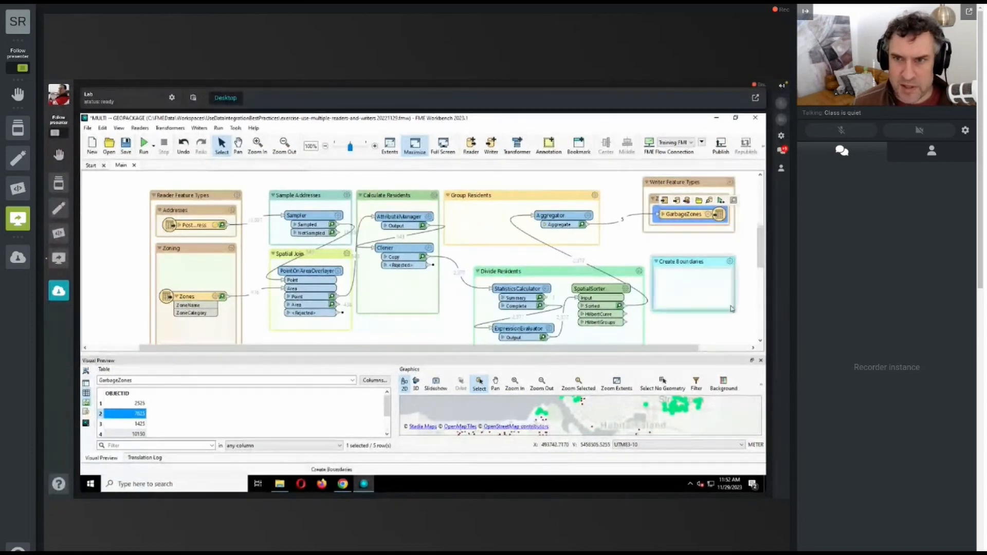
Step: Shift the Writer Feature Types, Create Boundaries and Group Residents bookmarks rightward, and raise the Divide Residents bookmark on the canvas
{"action": "left_click", "coordinate": [727, 182]}
{"action": "left_click_drag", "start_coordinate": [726, 182], "coordinate": [804, 185]}
{"action": "left_click_drag", "start_coordinate": [625, 348], "coordinate": [731, 349]}
{"action": "left_click_drag", "start_coordinate": [620, 183], "coordinate": [753, 185]}
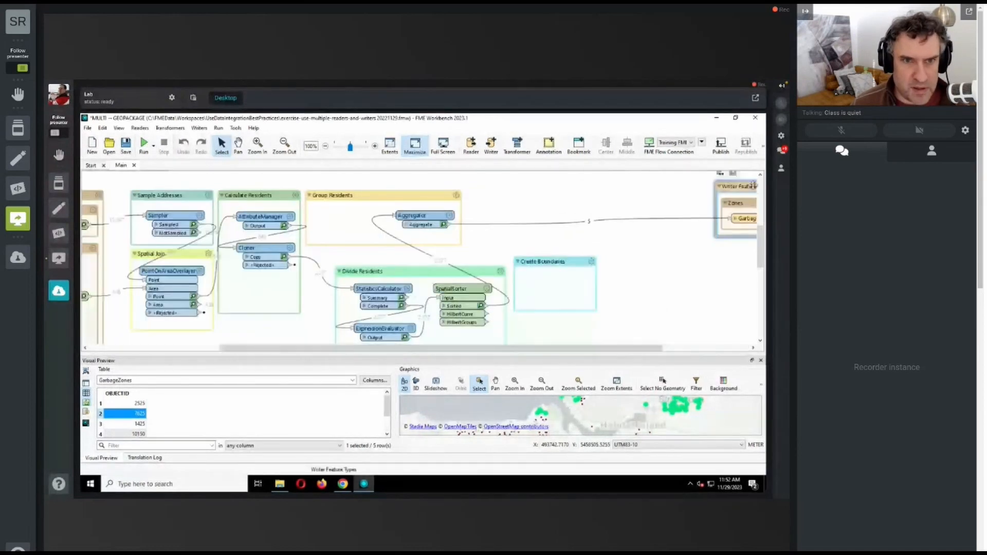
{"action": "left_click_drag", "start_coordinate": [555, 261], "coordinate": [612, 260]}
{"action": "left_click_drag", "start_coordinate": [421, 197], "coordinate": [650, 202]}
{"action": "left_click_drag", "start_coordinate": [390, 271], "coordinate": [393, 223]}
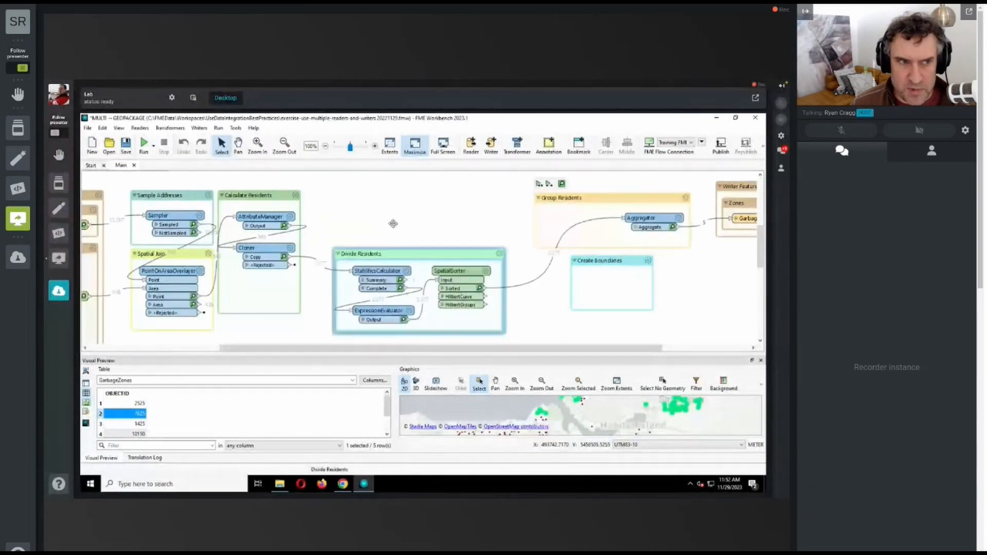
Step: Move the Writer Feature Types bookmark farther right and place the Create Boundaries bookmark between Group Residents and the writer
{"action": "left_click_drag", "start_coordinate": [577, 347], "coordinate": [668, 344]}
{"action": "left_click_drag", "start_coordinate": [605, 187], "coordinate": [763, 190]}
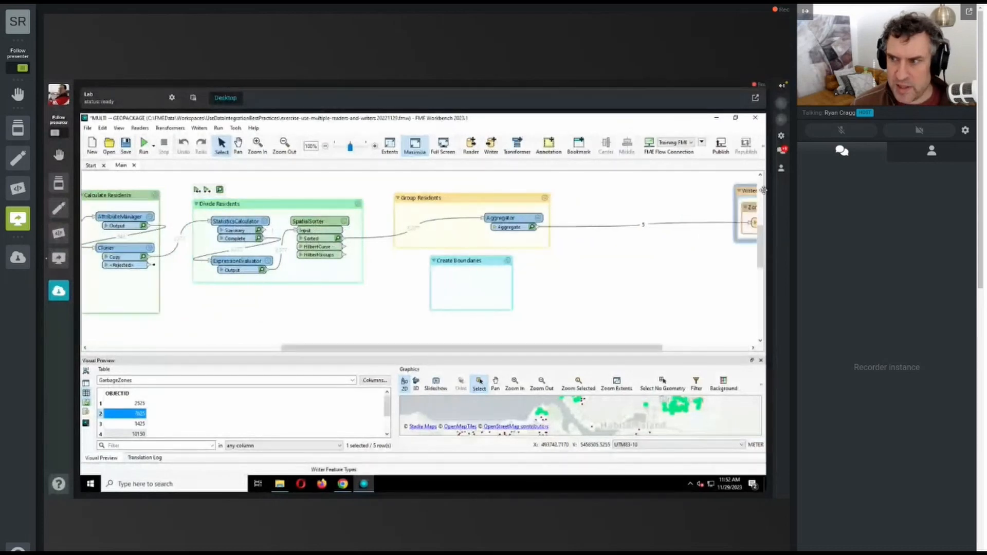
{"action": "left_click_drag", "start_coordinate": [463, 260], "coordinate": [664, 250]}
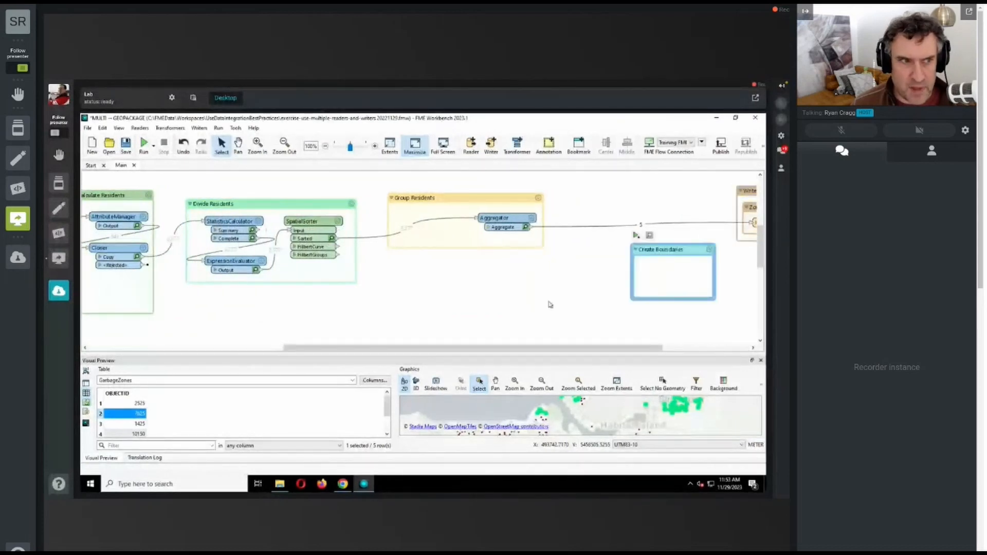
Step: Move the HullReplacer out of its bookmark lower on the canvas to a spot below the Create Boundaries bookmark
{"action": "left_click_drag", "start_coordinate": [762, 255], "coordinate": [762, 299]}
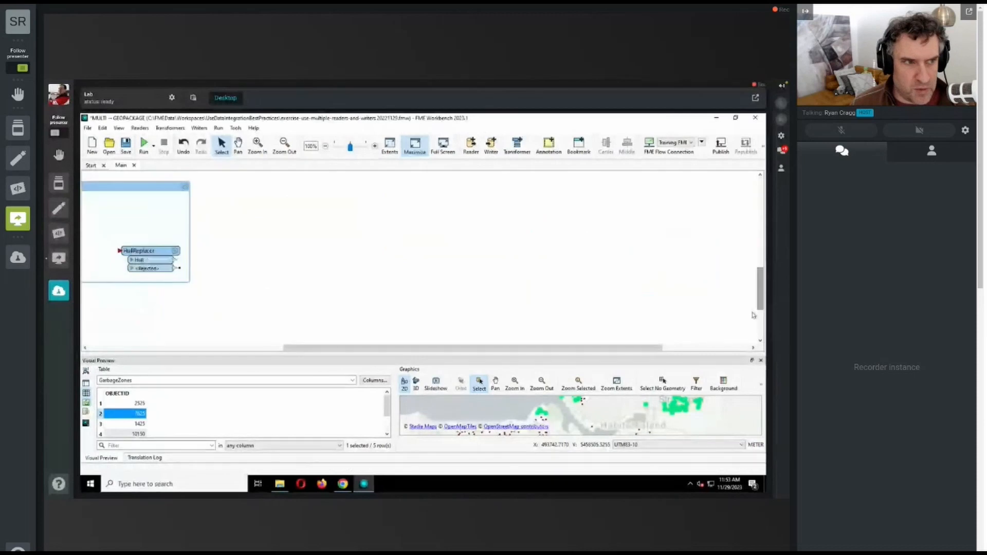
{"action": "left_click_drag", "start_coordinate": [179, 247], "coordinate": [691, 200]}
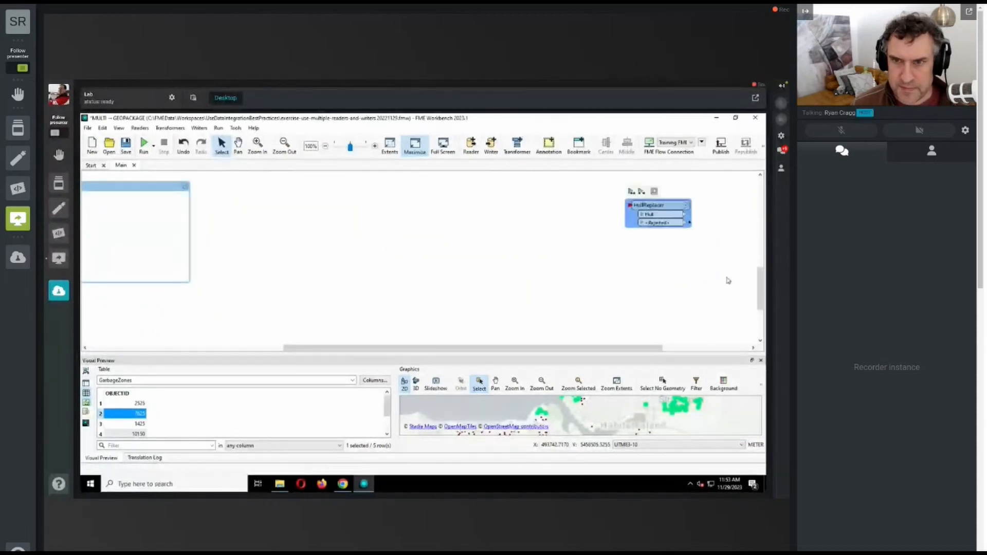
{"action": "scroll", "coordinate": [728, 280], "scroll_direction": "up", "scroll_amount": 3}
{"action": "scroll", "coordinate": [667, 222], "scroll_direction": "down", "scroll_amount": 1}
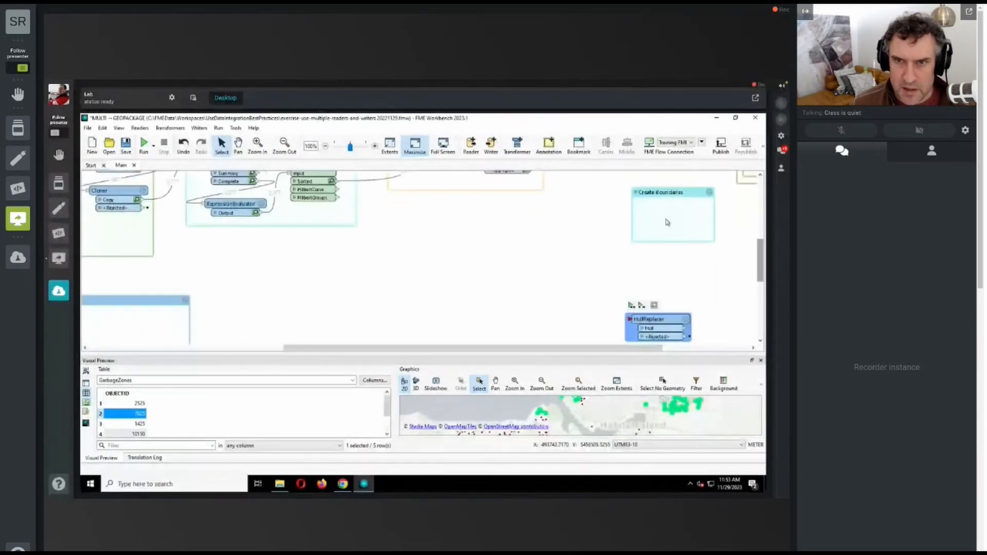
Step: Align and heighten the Create Boundaries bookmark between Group Residents and the writer, and insert the HullReplacer into the Aggregator-to-GarbageZones connection inside it
{"action": "left_click_drag", "start_coordinate": [661, 193], "coordinate": [624, 170]}
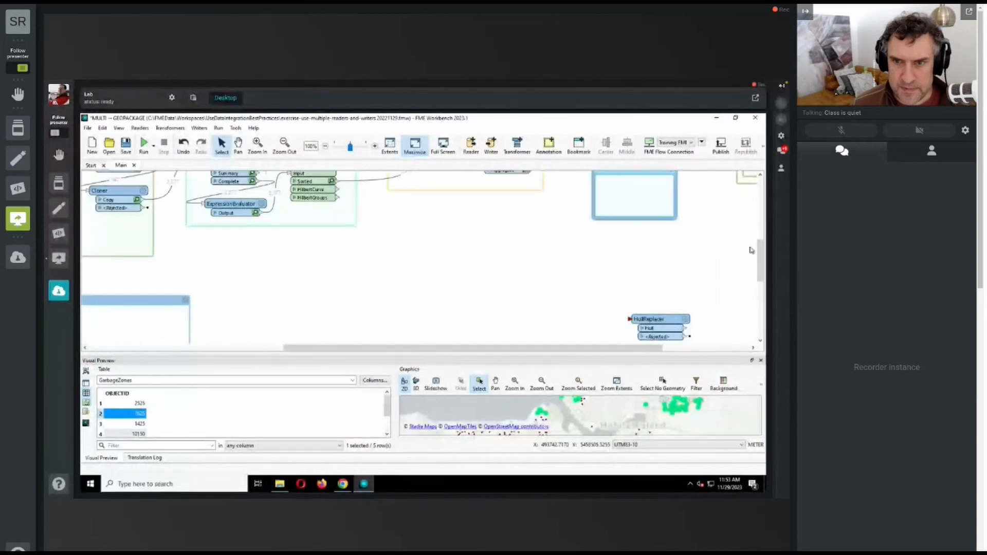
{"action": "left_click_drag", "start_coordinate": [759, 255], "coordinate": [757, 224]}
{"action": "left_click_drag", "start_coordinate": [659, 296], "coordinate": [648, 267]}
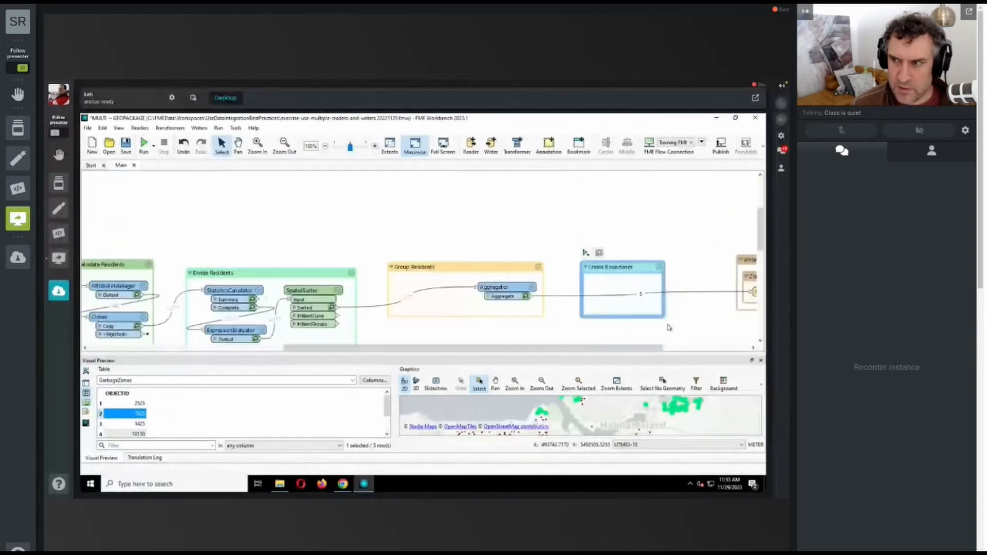
{"action": "left_click_drag", "start_coordinate": [663, 321], "coordinate": [721, 340]}
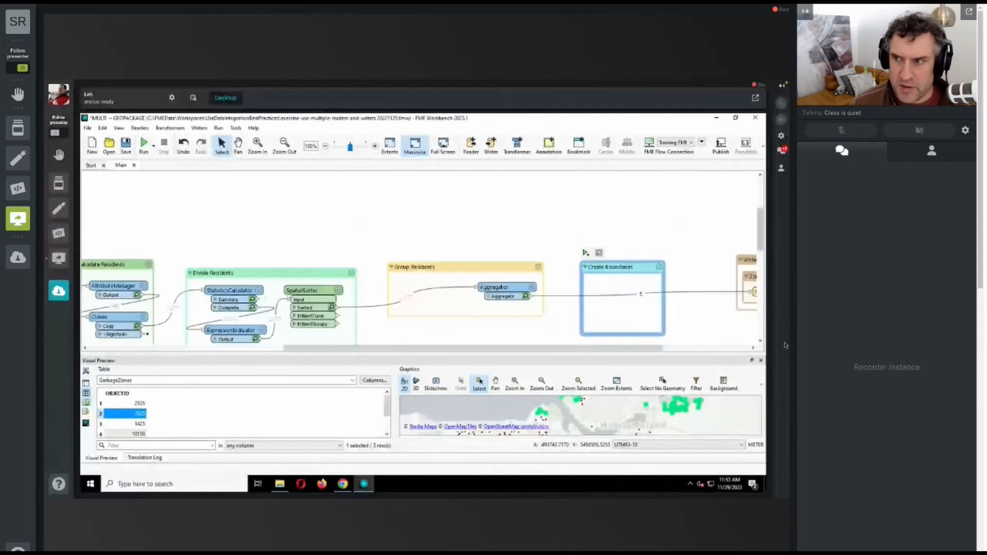
{"action": "left_click_drag", "start_coordinate": [761, 244], "coordinate": [761, 288]}
{"action": "left_click_drag", "start_coordinate": [661, 288], "coordinate": [647, 239]}
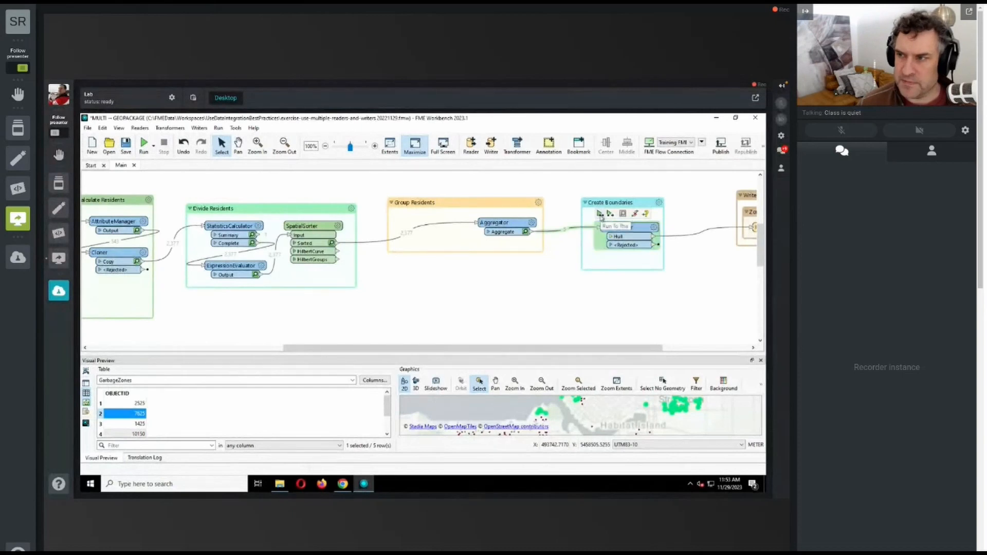
Step: Run the workspace to the HullReplacer and inspect its Hull output polygons on an enlarged map preview
{"action": "left_click", "coordinate": [600, 214]}
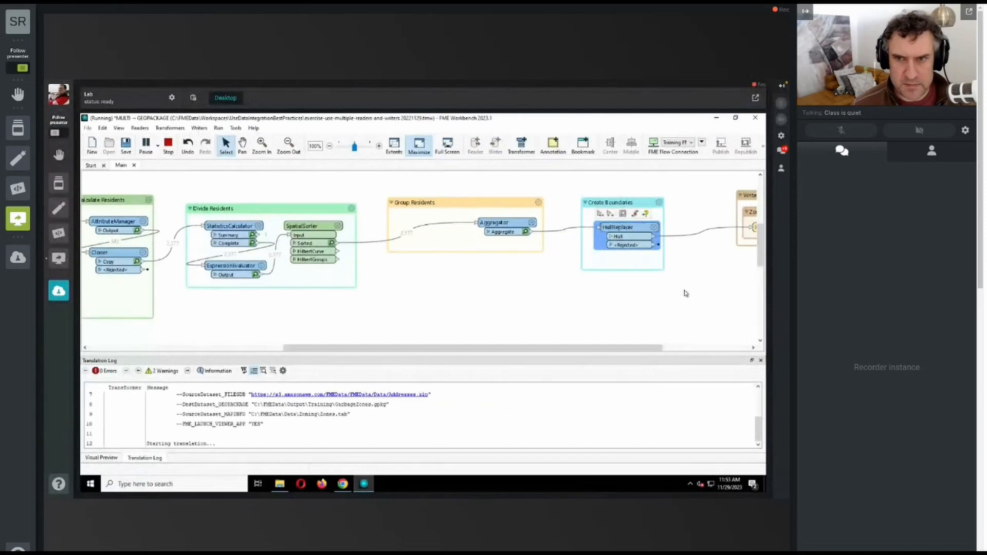
{"action": "left_click", "coordinate": [648, 236]}
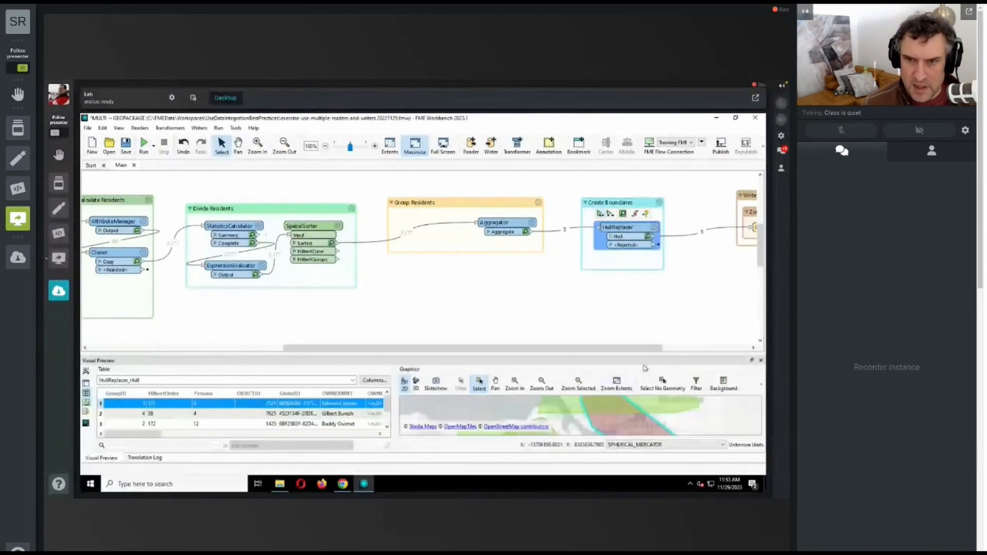
{"action": "left_click_drag", "start_coordinate": [649, 354], "coordinate": [649, 246]}
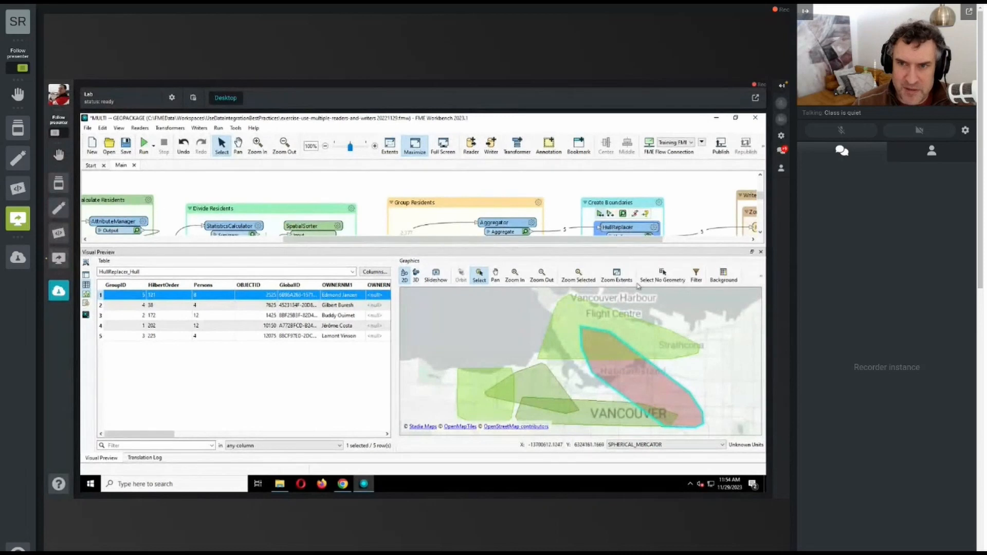
{"action": "left_click_drag", "start_coordinate": [663, 246], "coordinate": [671, 311]}
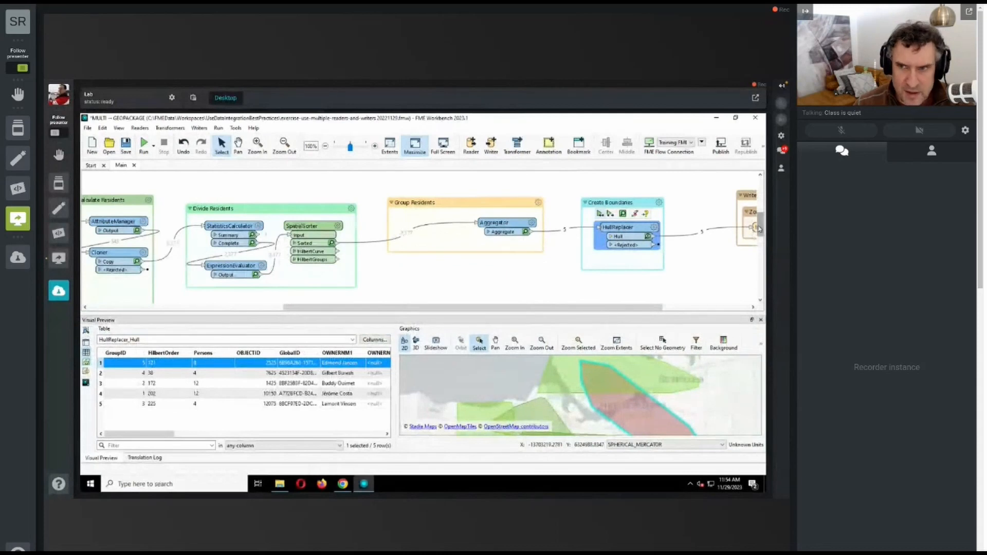
Step: Move the Clean Up Overlaps bookmark up to just below Group Residents and shift the empty Transformers bookmark left, clear of it
{"action": "left_click_drag", "start_coordinate": [759, 229], "coordinate": [759, 259]}
{"action": "left_click_drag", "start_coordinate": [106, 209], "coordinate": [383, 192]}
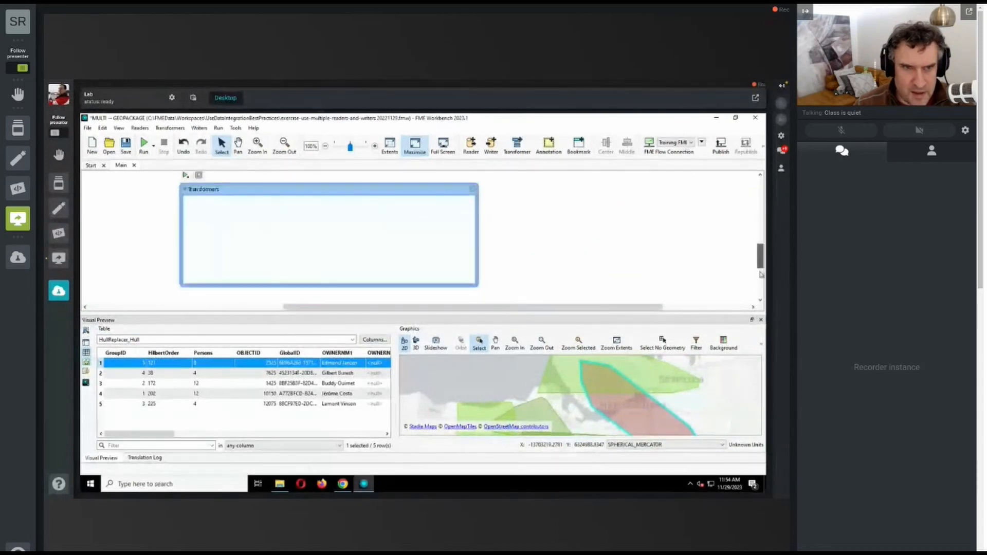
{"action": "left_click", "coordinate": [761, 274]}
{"action": "left_click_drag", "start_coordinate": [599, 307], "coordinate": [423, 307]}
{"action": "left_click_drag", "start_coordinate": [243, 184], "coordinate": [650, 198]}
{"action": "left_click_drag", "start_coordinate": [538, 313], "coordinate": [538, 349]}
{"action": "left_click_drag", "start_coordinate": [670, 203], "coordinate": [709, 245]}
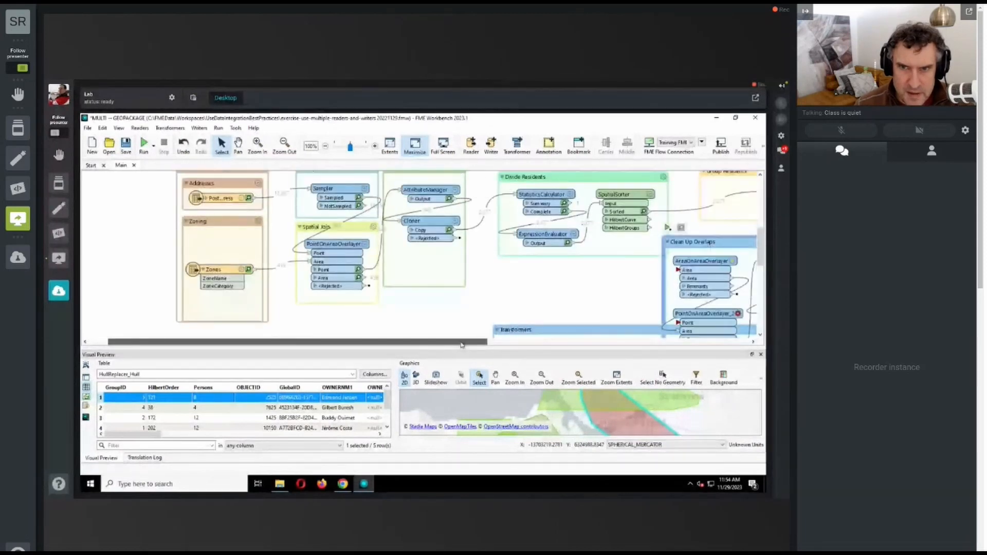
{"action": "left_click_drag", "start_coordinate": [461, 342], "coordinate": [598, 341]}
{"action": "left_click_drag", "start_coordinate": [561, 238], "coordinate": [616, 228]}
{"action": "left_click_drag", "start_coordinate": [410, 333], "coordinate": [311, 341]}
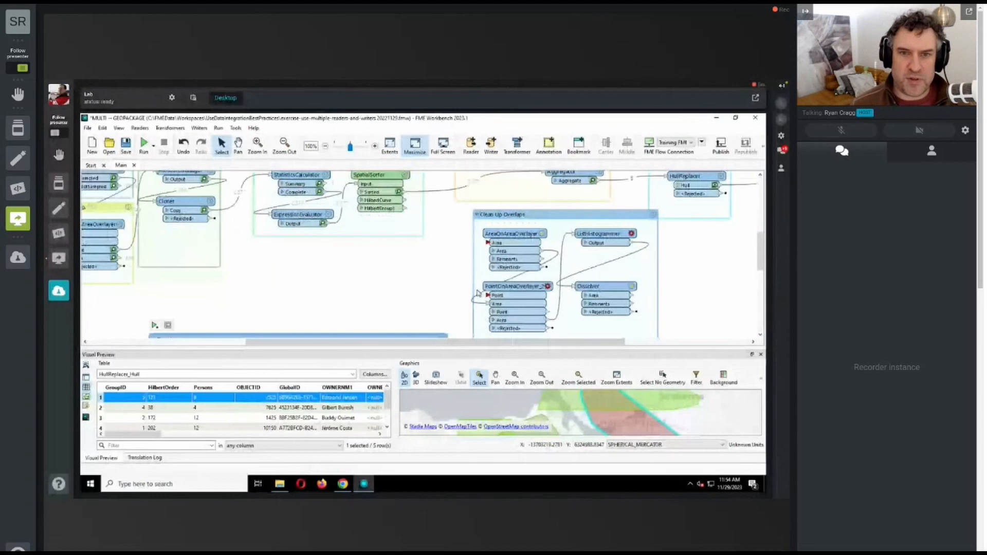
Step: Enlarge the preview pane and examine the chain of transformers in the Clean Up Overlaps bookmark, including the ListHistogrammer and Dissolver
{"action": "mouse_move", "coordinate": [514, 236]}
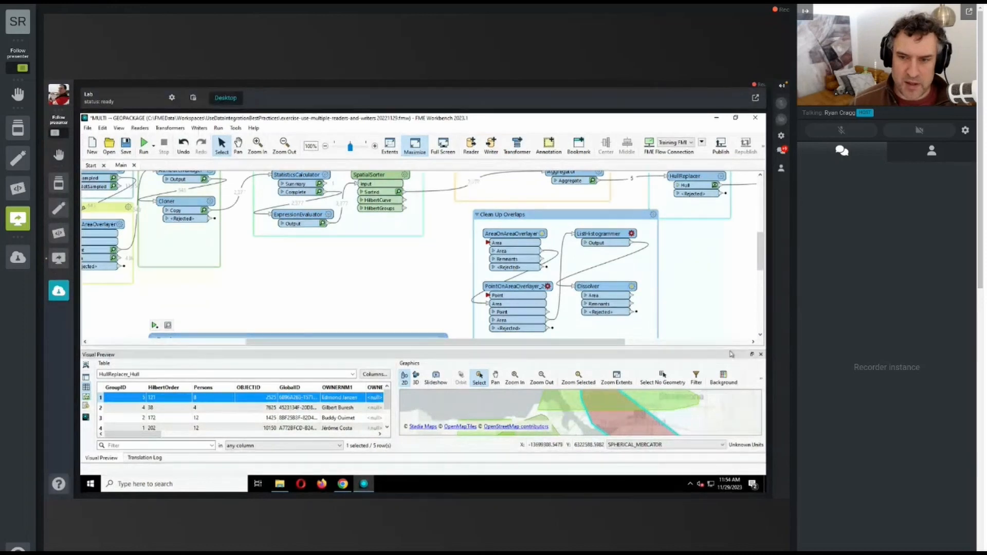
{"action": "left_click_drag", "start_coordinate": [731, 349], "coordinate": [728, 311]}
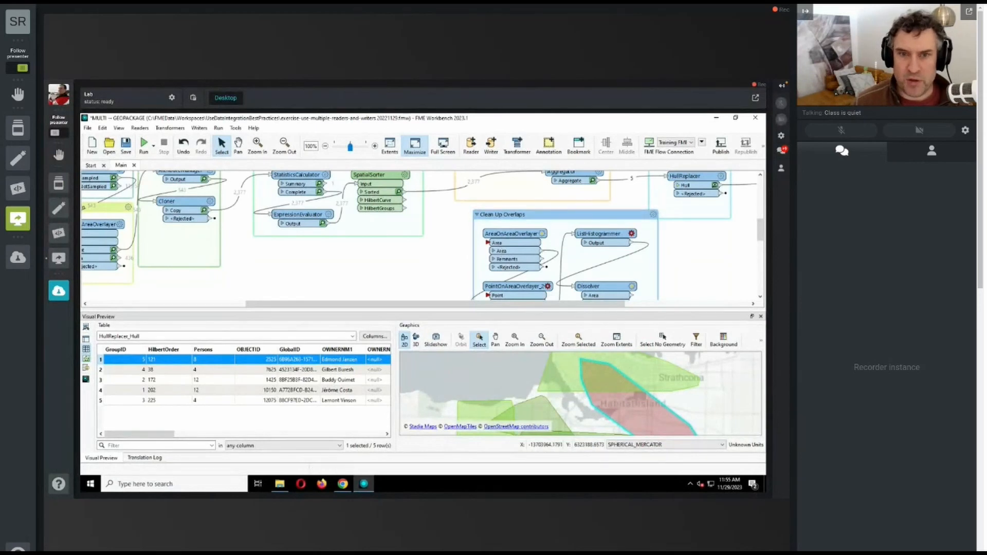
{"action": "scroll", "coordinate": [578, 234], "scroll_direction": "down", "scroll_amount": 2}
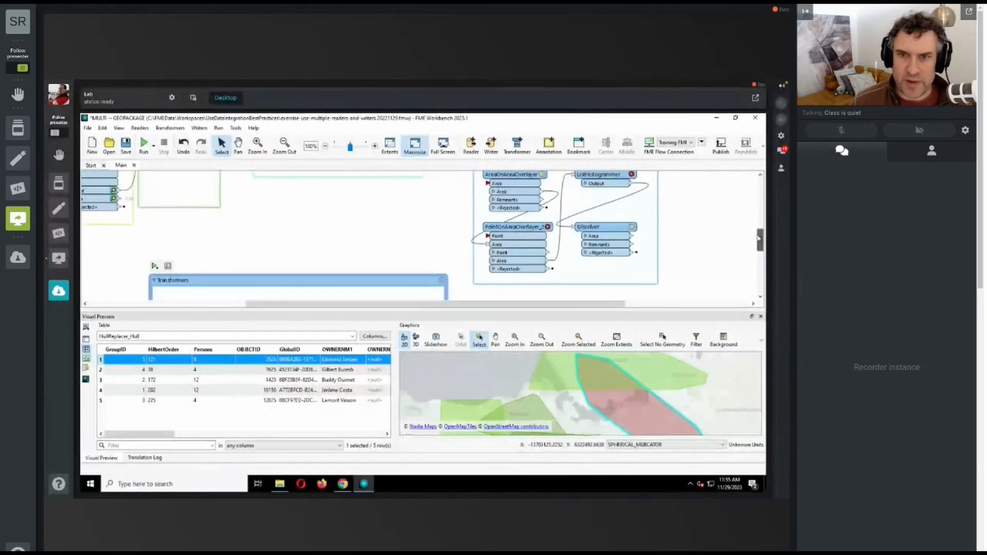
{"action": "left_click_drag", "start_coordinate": [759, 237], "coordinate": [759, 230]}
{"action": "left_click", "coordinate": [600, 216]}
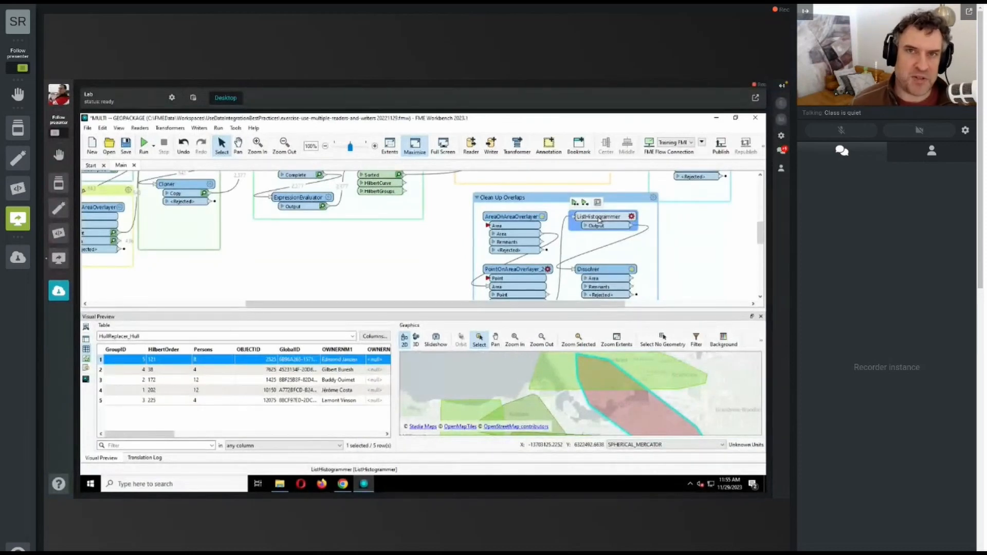
{"action": "mouse_move", "coordinate": [610, 273]}
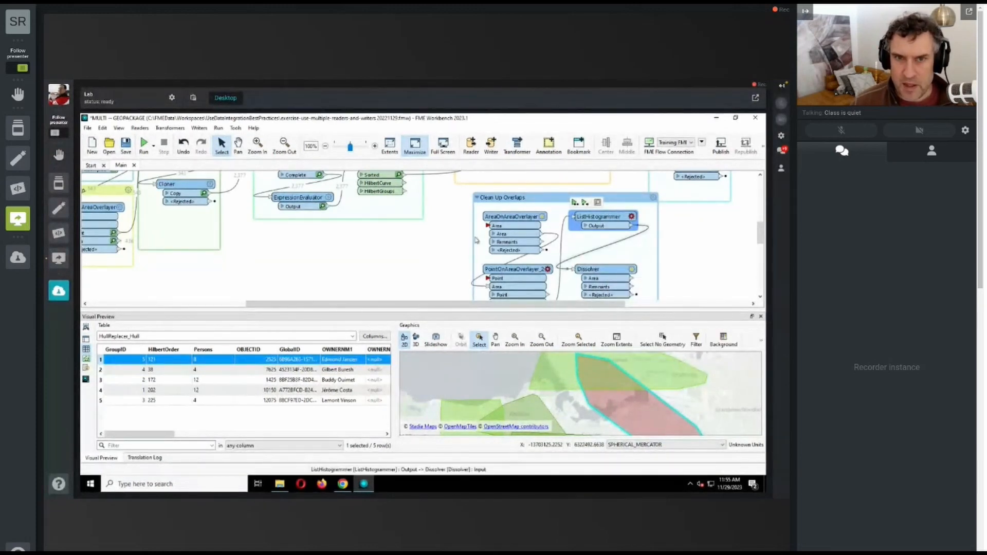
{"action": "left_click_drag", "start_coordinate": [761, 235], "coordinate": [761, 226]}
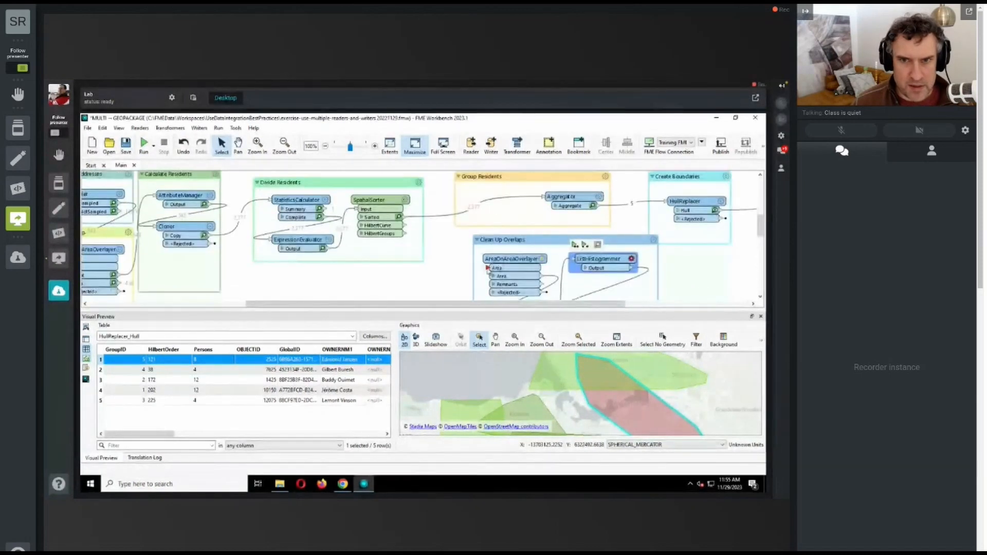
{"action": "left_click_drag", "start_coordinate": [487, 267], "coordinate": [406, 221]}
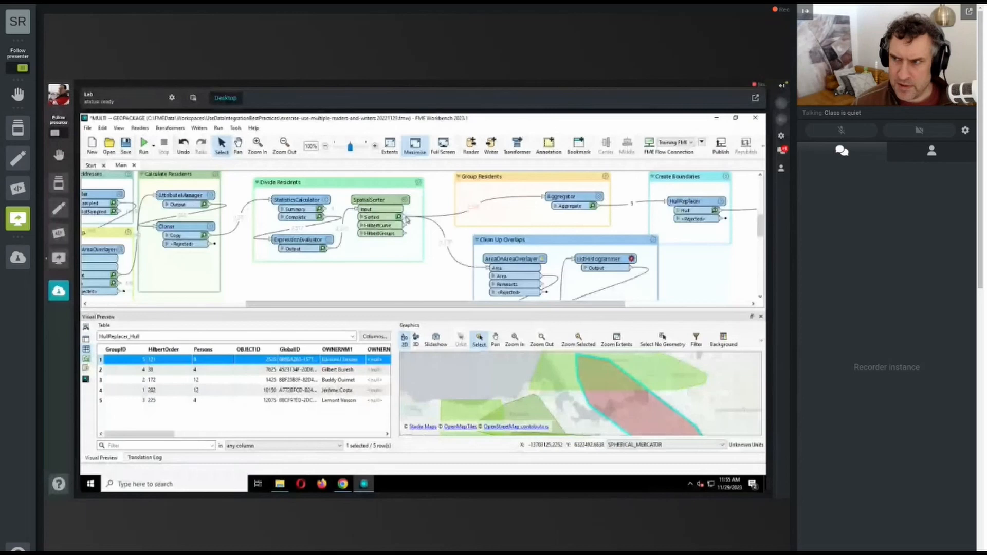
{"action": "mouse_move", "coordinate": [407, 219]}
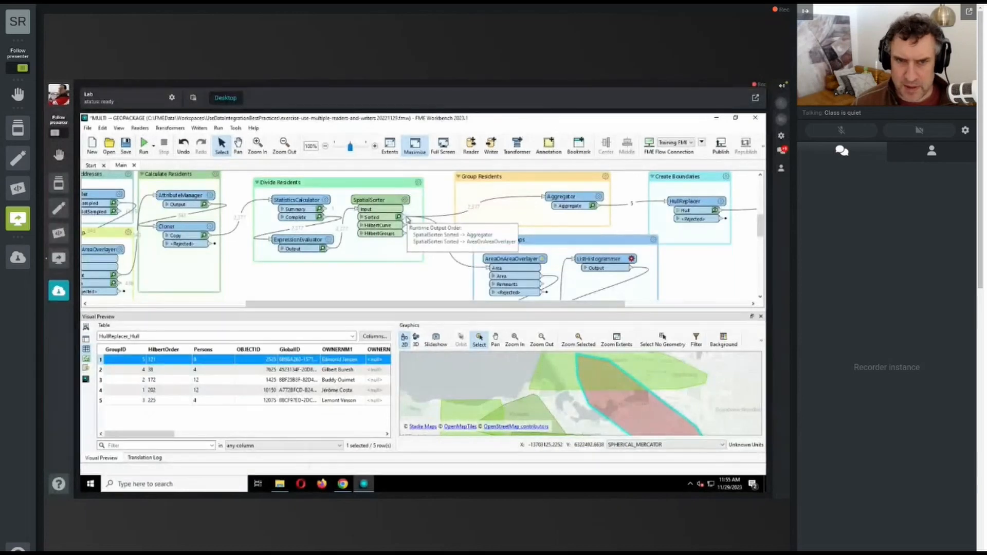
{"action": "left_click", "coordinate": [456, 262]}
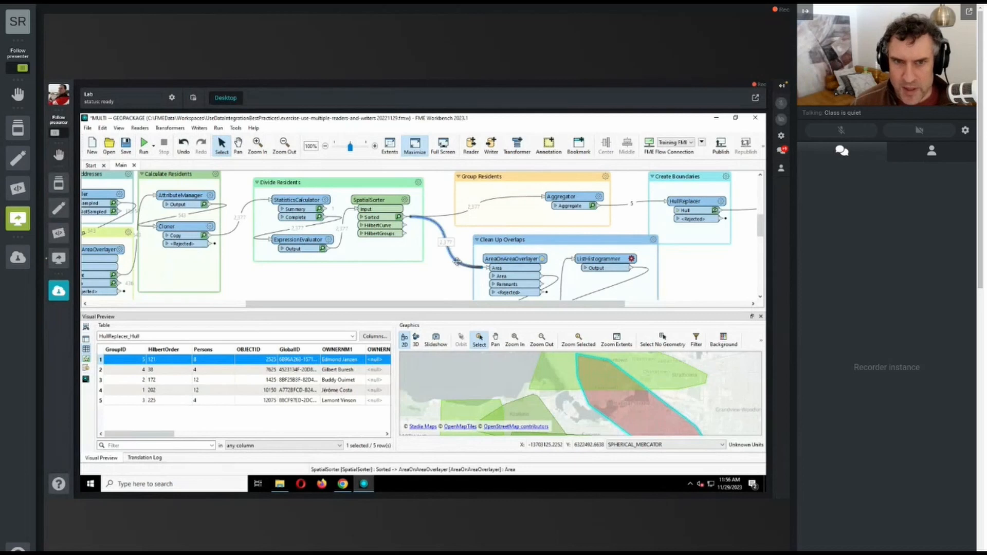
{"action": "key", "text": "Delete"}
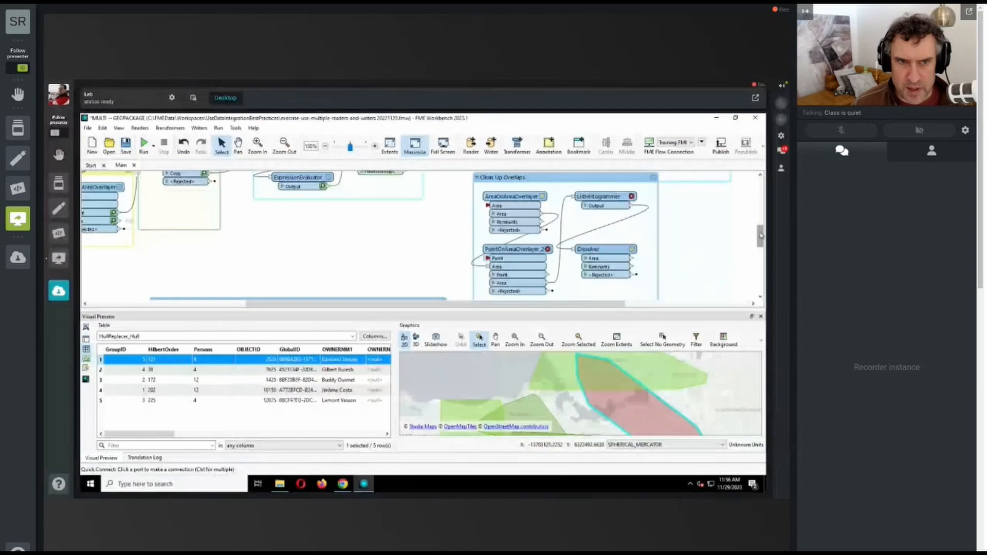
Step: Connect the SpatialSorter's Sorted output to the Point input of PointOnAreaOverlayer_2
{"action": "left_click_drag", "start_coordinate": [761, 225], "coordinate": [760, 225]}
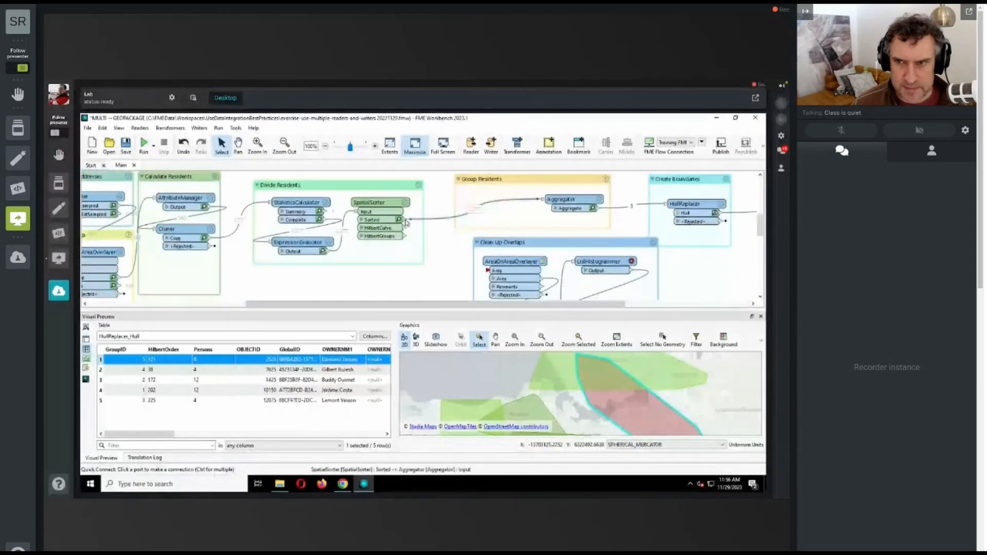
{"action": "left_click_drag", "start_coordinate": [760, 225], "coordinate": [761, 235]}
{"action": "left_click", "coordinate": [488, 267]}
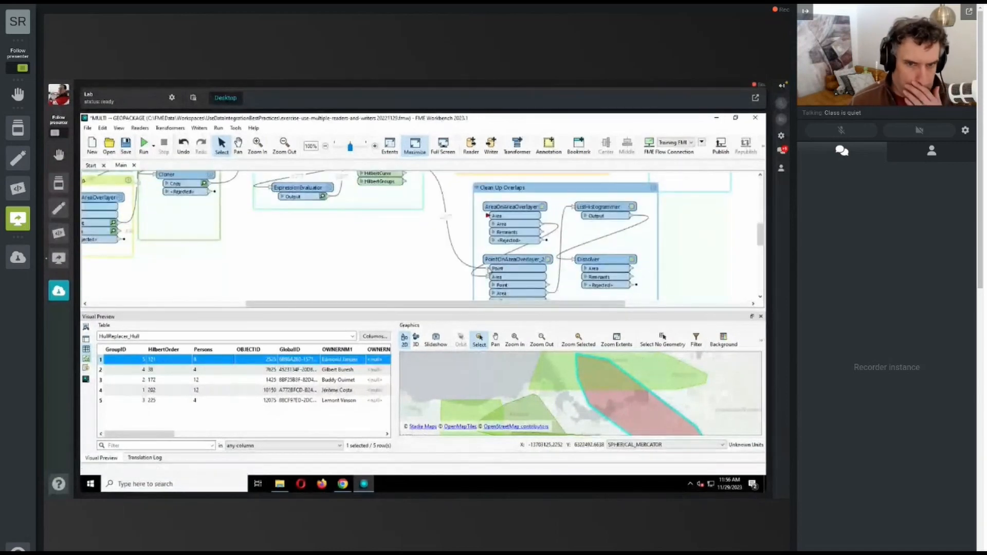
Step: Reorder the input ports of PointOnAreaOverlayer_2 so that Area sits above Point
{"action": "scroll", "coordinate": [514, 288], "scroll_direction": "up", "scroll_amount": 1}
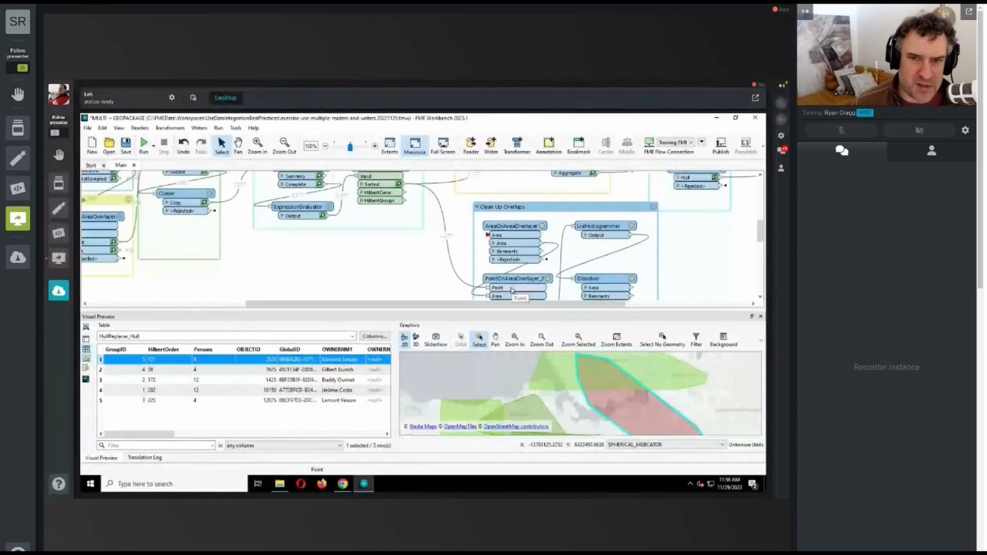
{"action": "right_click", "coordinate": [520, 291]}
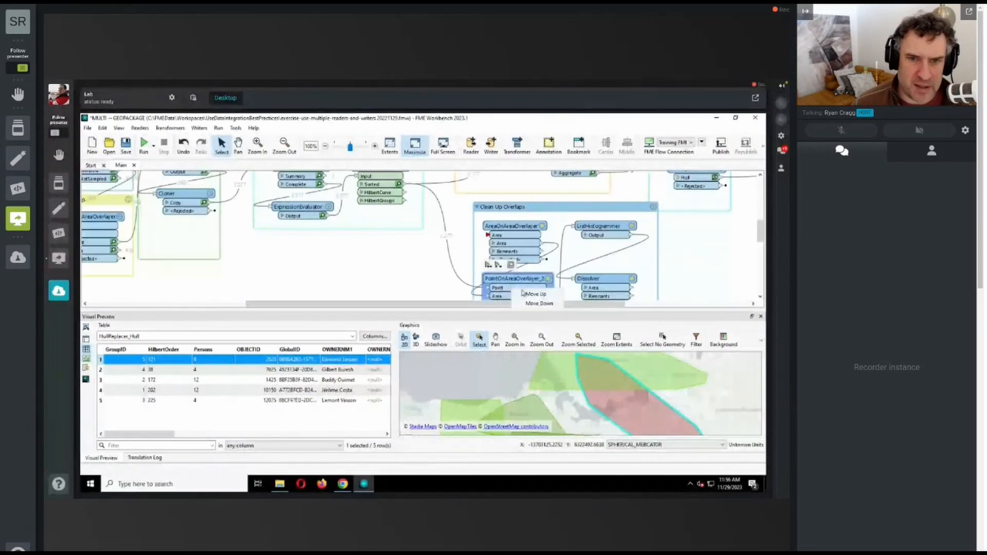
{"action": "left_click", "coordinate": [522, 294]}
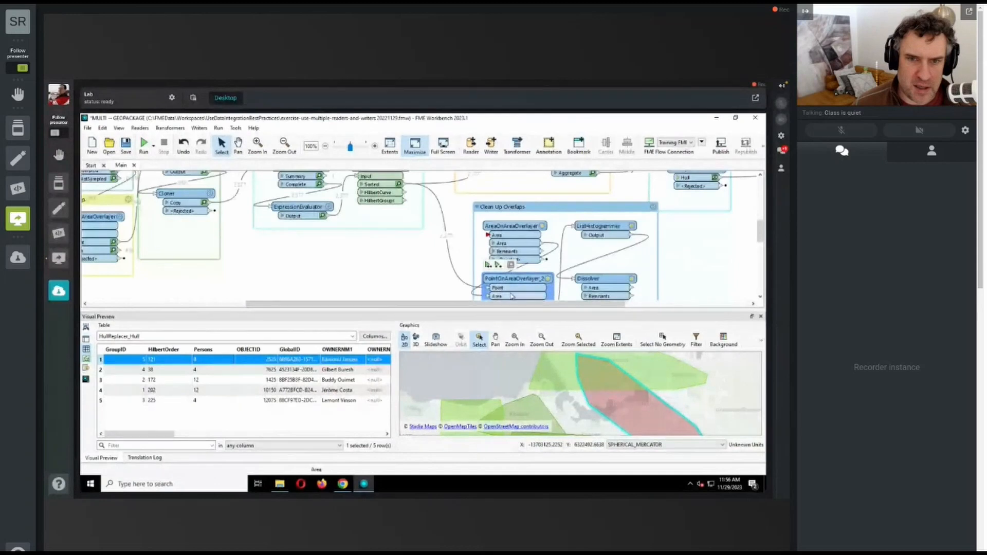
{"action": "right_click", "coordinate": [512, 294]}
{"action": "left_click", "coordinate": [530, 301]}
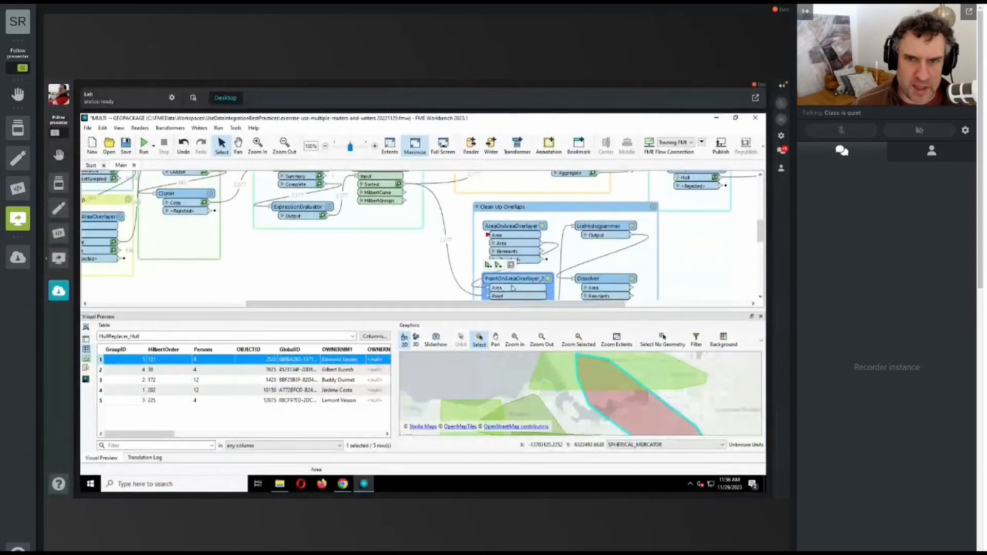
Step: Connect the HullReplacer's Hull output to the AreaOnAreaOverlayer's Area input and delete its connection to the GarbageZones writer
{"action": "left_click_drag", "start_coordinate": [520, 230], "coordinate": [514, 225]}
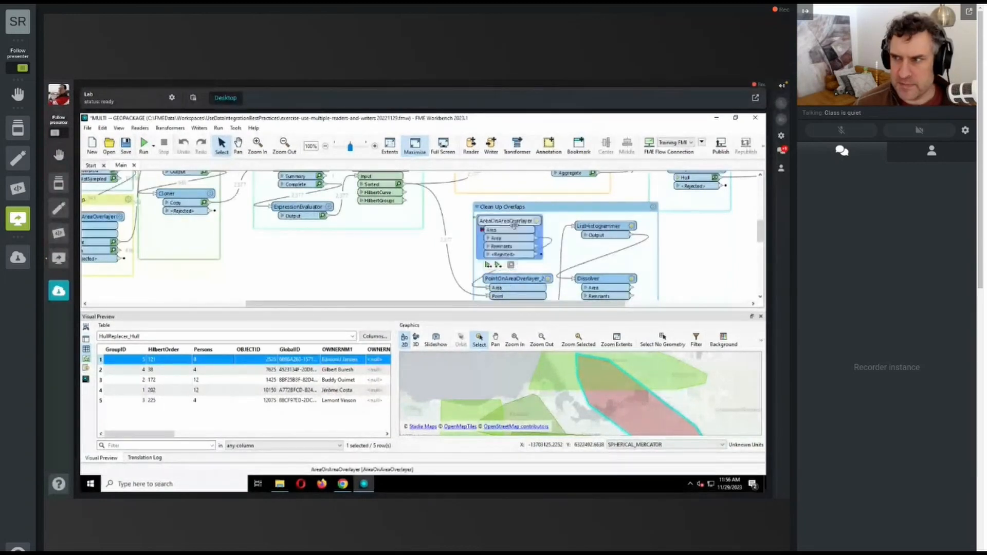
{"action": "left_click_drag", "start_coordinate": [762, 231], "coordinate": [762, 223]}
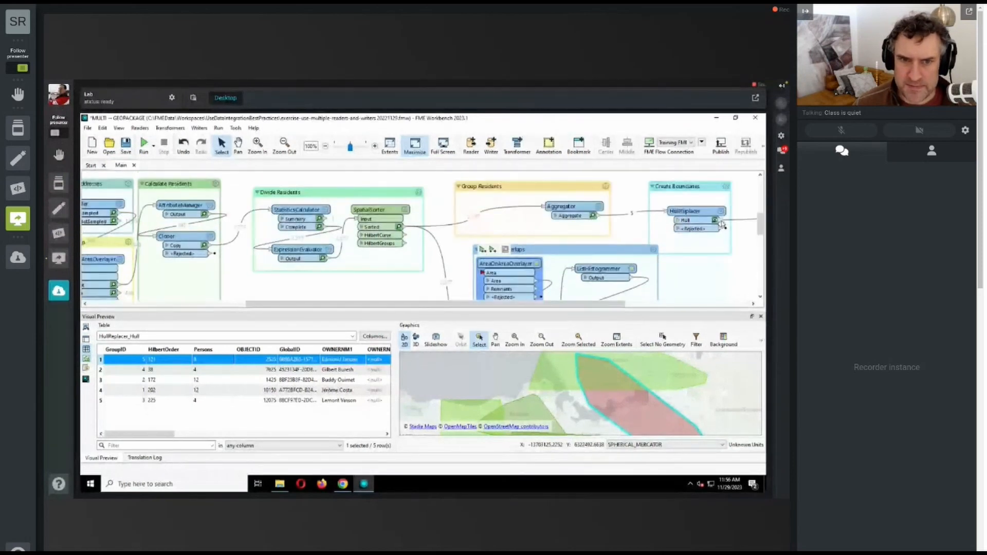
{"action": "left_click_drag", "start_coordinate": [525, 303], "coordinate": [564, 302]}
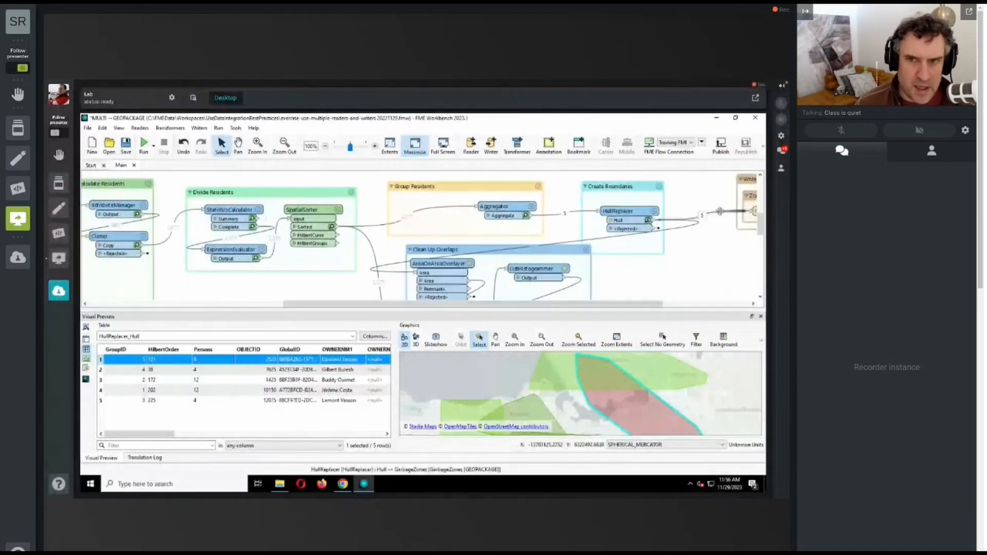
{"action": "key", "text": "Delete"}
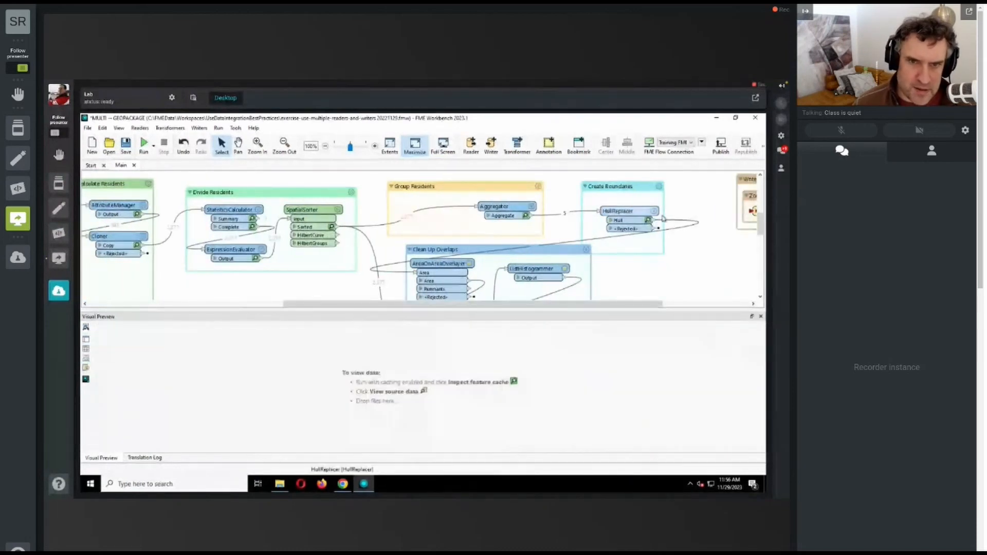
Step: Move the Clean Up Overlaps bookmark to below Create Boundaries, and close the Visual Preview and Translation Log to free canvas space
{"action": "left_click_drag", "start_coordinate": [569, 252], "coordinate": [642, 276]}
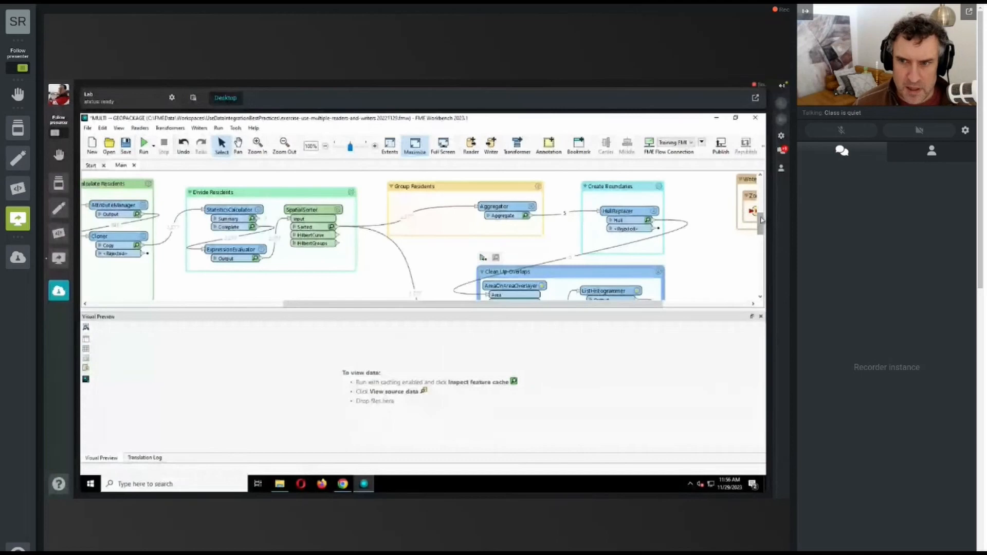
{"action": "scroll", "coordinate": [761, 220], "scroll_direction": "down", "scroll_amount": 1}
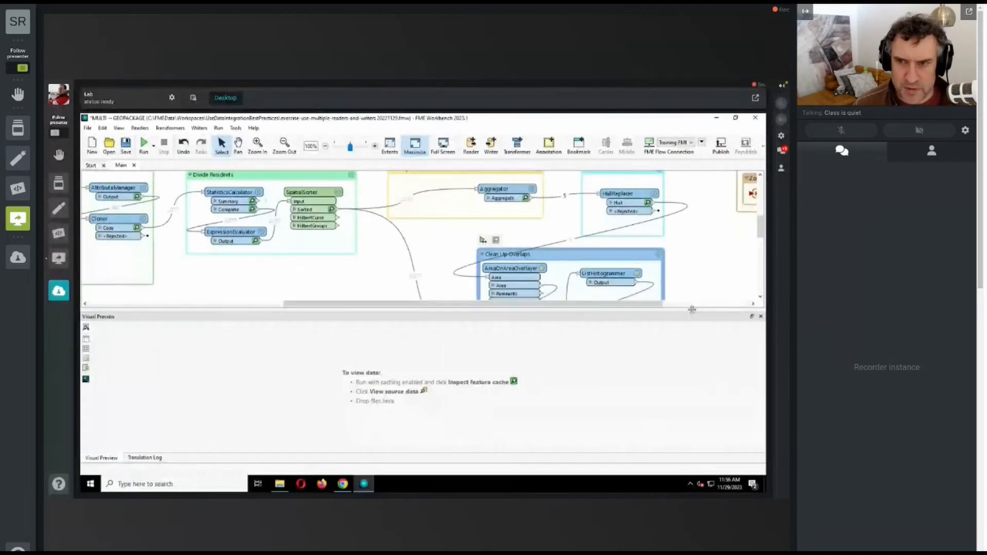
{"action": "left_click", "coordinate": [761, 317]}
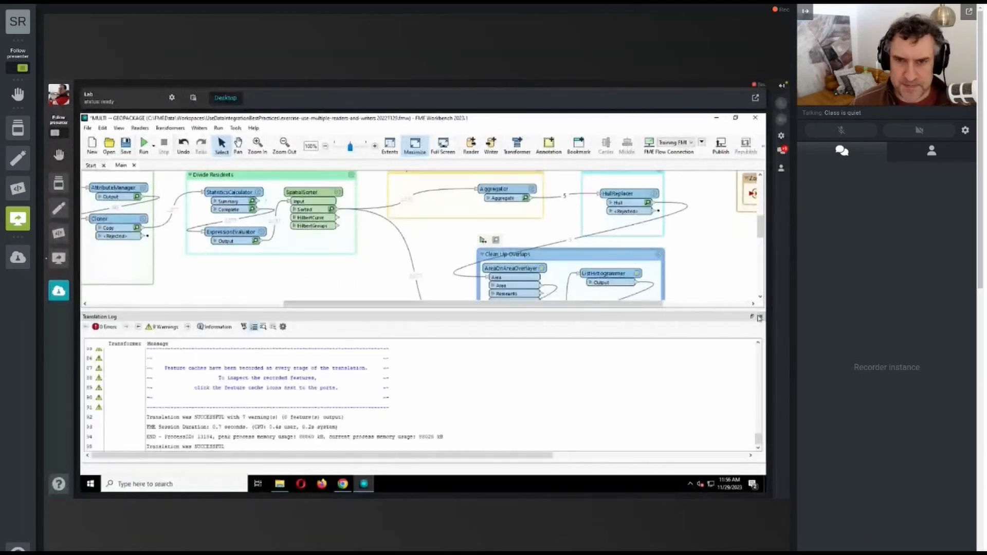
{"action": "left_click", "coordinate": [761, 316]}
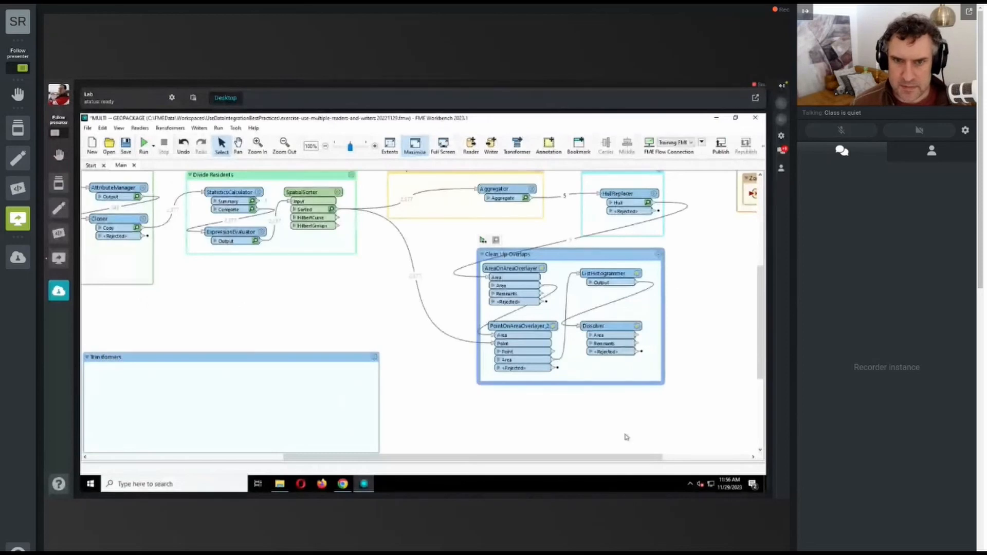
Step: Shift the Dissolver slightly within its bookmark and connect its Area output to the GarbageZones writer feature type
{"action": "left_click_drag", "start_coordinate": [632, 459], "coordinate": [683, 459]}
{"action": "left_click_drag", "start_coordinate": [513, 327], "coordinate": [525, 334]}
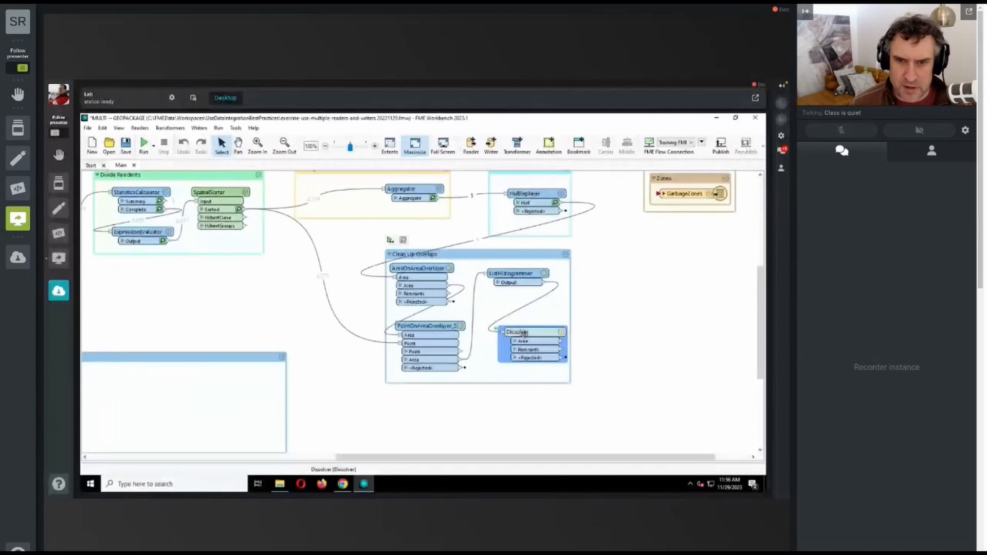
{"action": "left_click", "coordinate": [562, 342]}
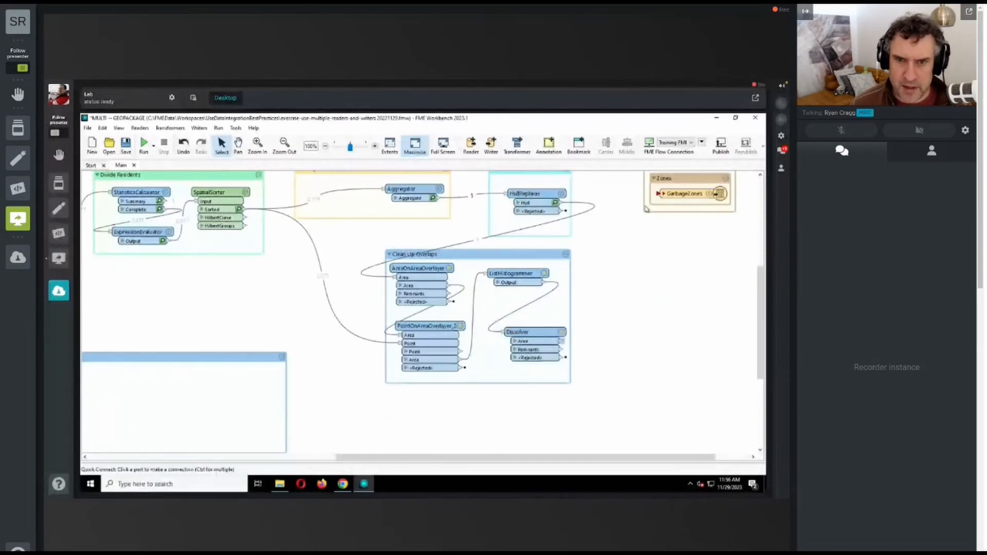
{"action": "left_click", "coordinate": [659, 193]}
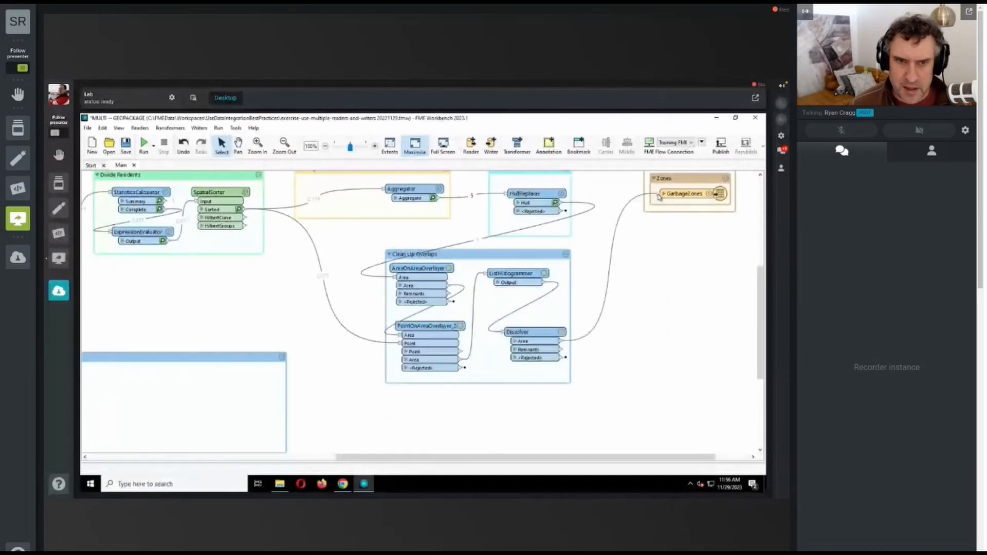
Step: Run the workspace to the AreaOnAreaOverlayer and inspect individual polygons of its Area output on the map preview
{"action": "left_click", "coordinate": [537, 336]}
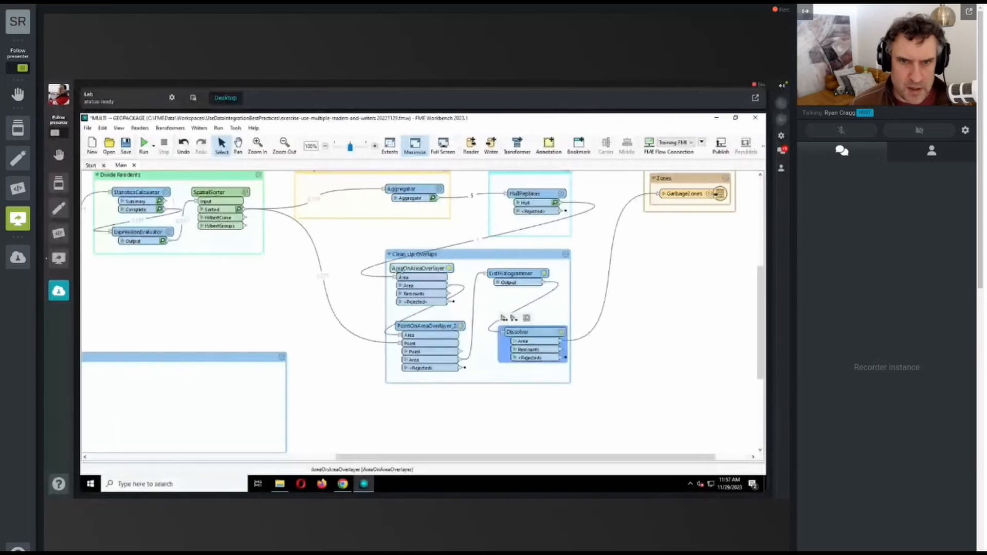
{"action": "left_click", "coordinate": [400, 268]}
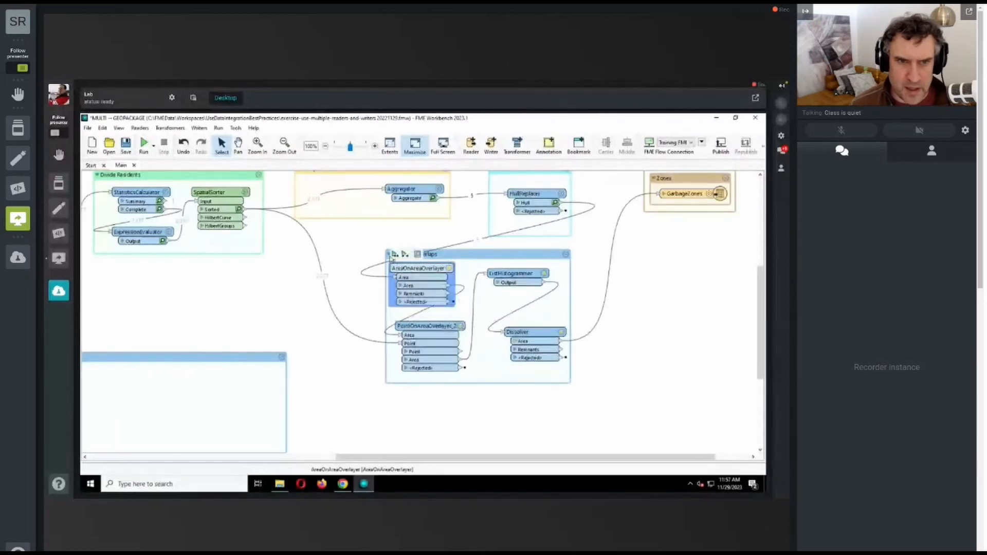
{"action": "left_click", "coordinate": [394, 254]}
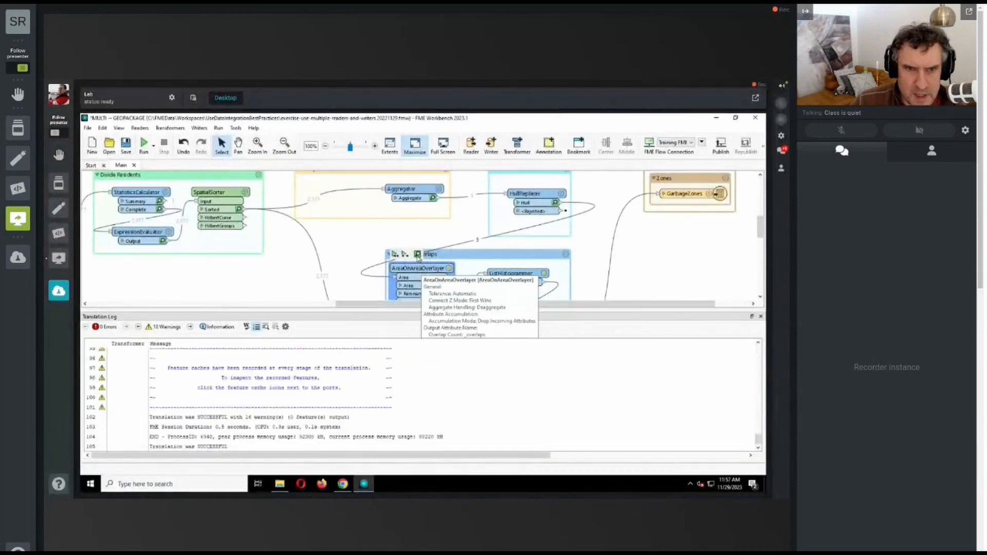
{"action": "left_click", "coordinate": [442, 286]}
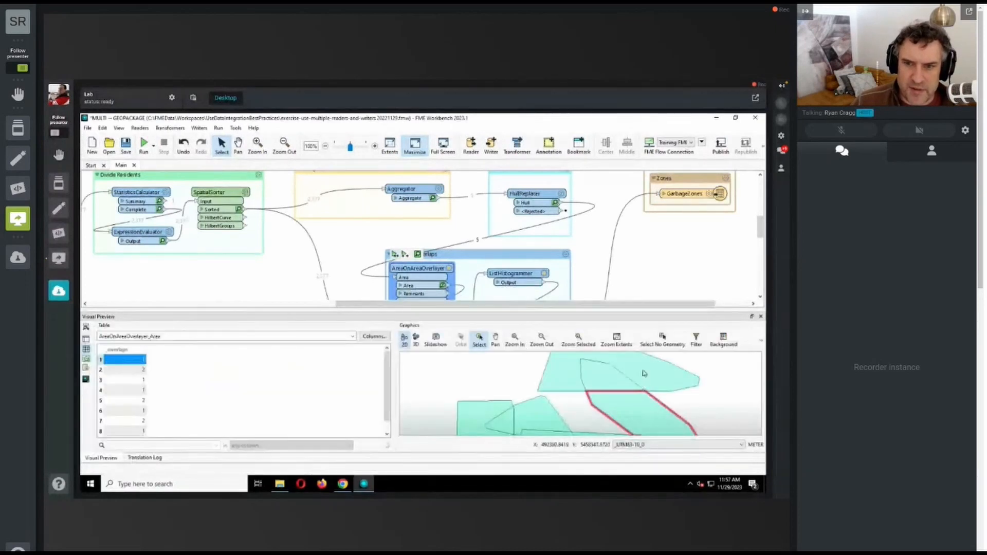
{"action": "left_click", "coordinate": [644, 373]}
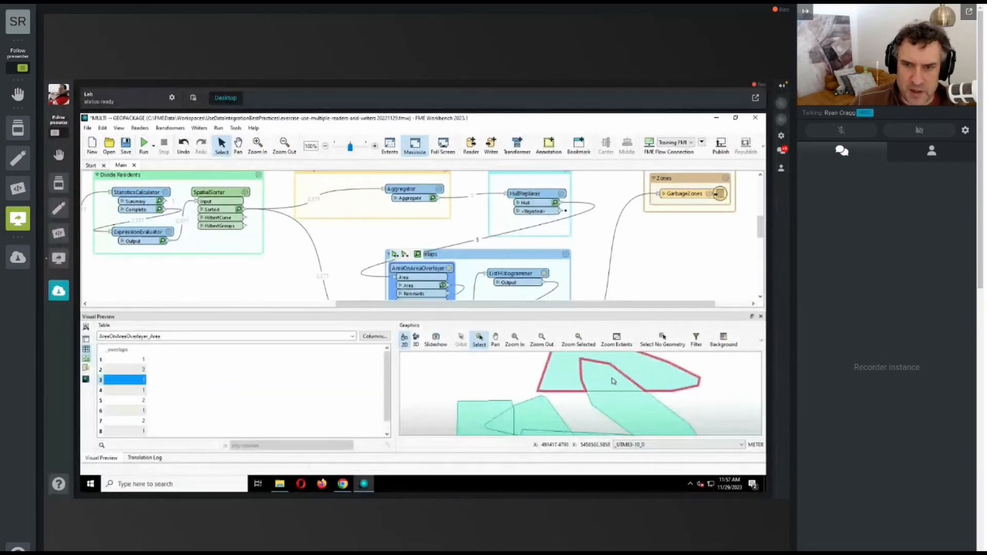
Step: Select further individual polygons of the AreaOnAreaOverlayer's Area output on the map to compare the separated pieces
{"action": "left_click", "coordinate": [623, 402]}
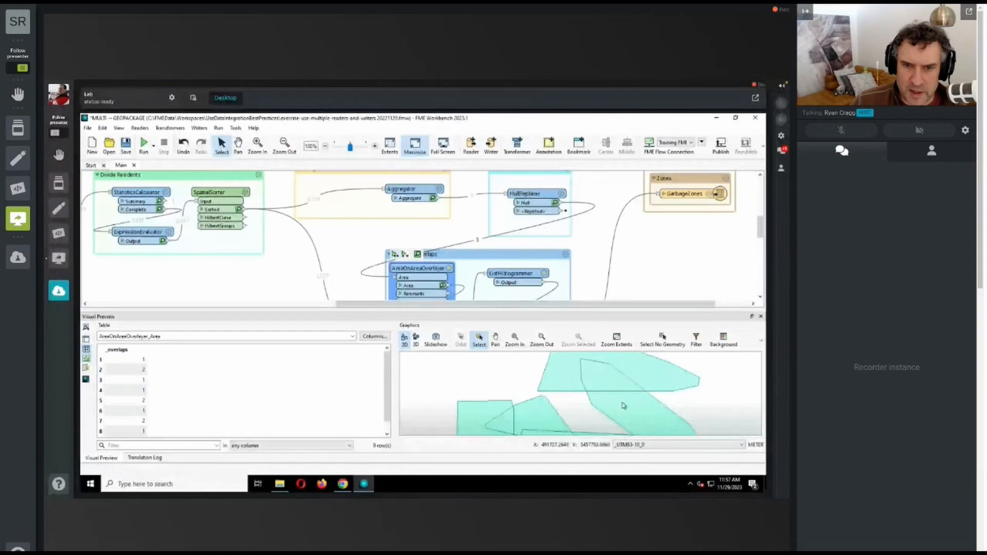
{"action": "left_click", "coordinate": [505, 414]}
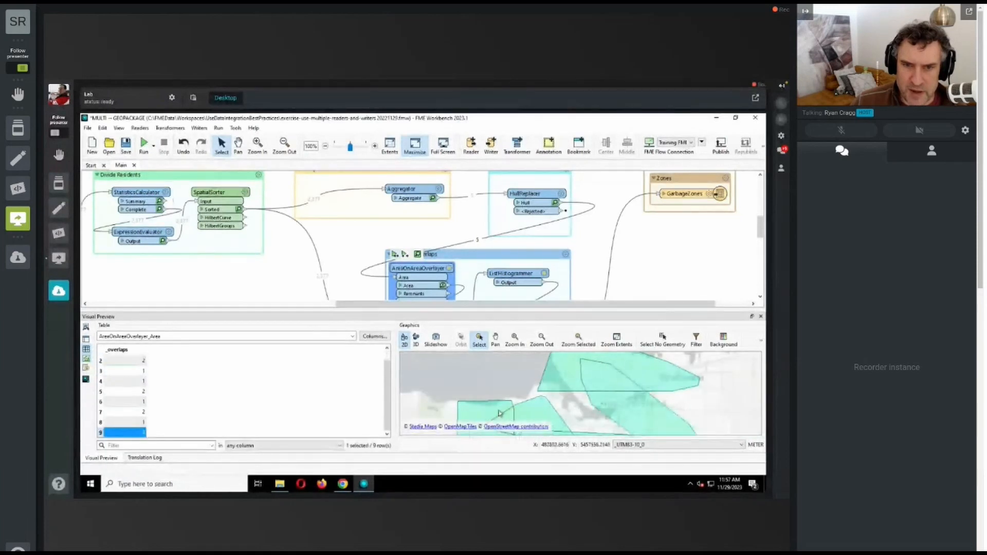
{"action": "left_click", "coordinate": [532, 413]}
Step: Run the workspace to PointOnAreaOverlayer_2 and review its attribute accumulation and area list parameters
{"action": "left_click_drag", "start_coordinate": [759, 227], "coordinate": [758, 238]}
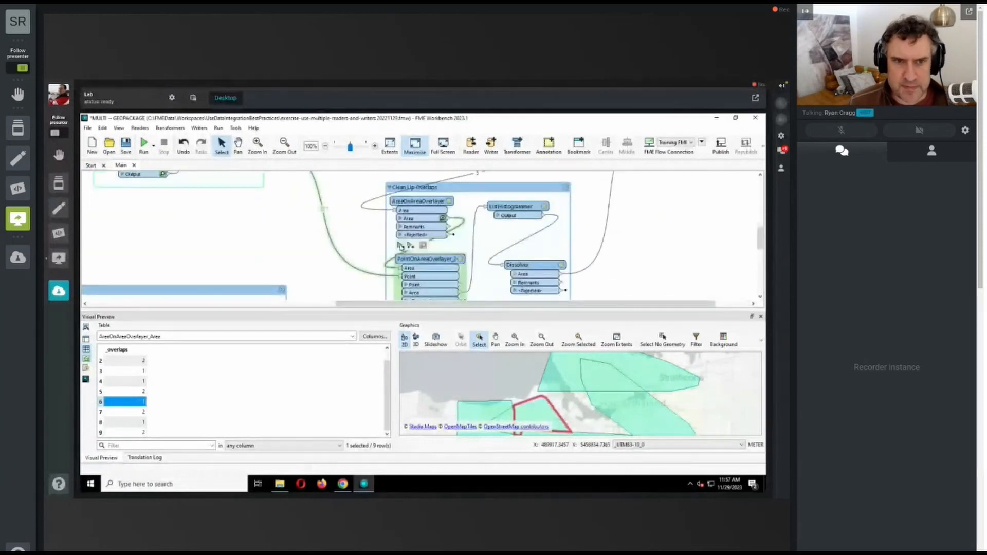
{"action": "left_click", "coordinate": [411, 246]}
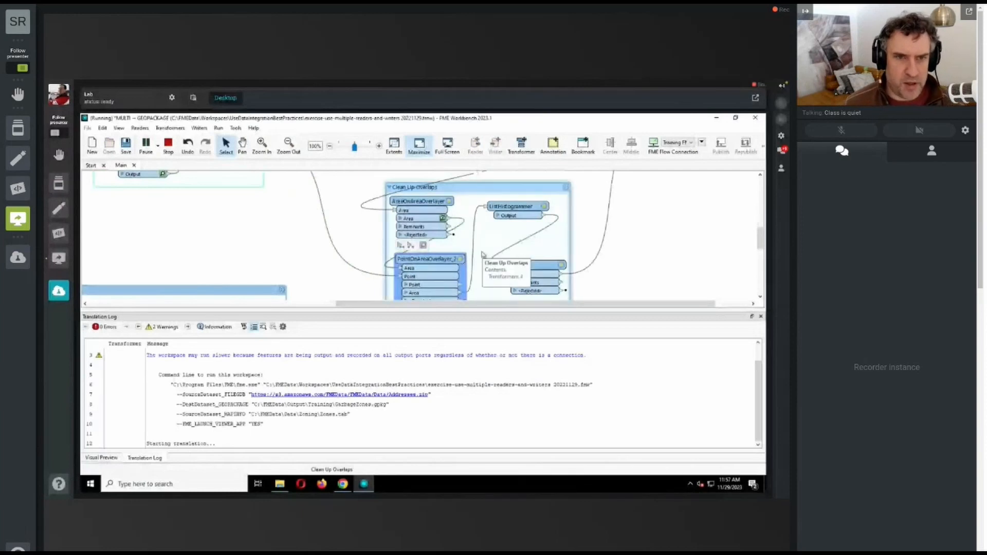
{"action": "double_click", "coordinate": [415, 260]}
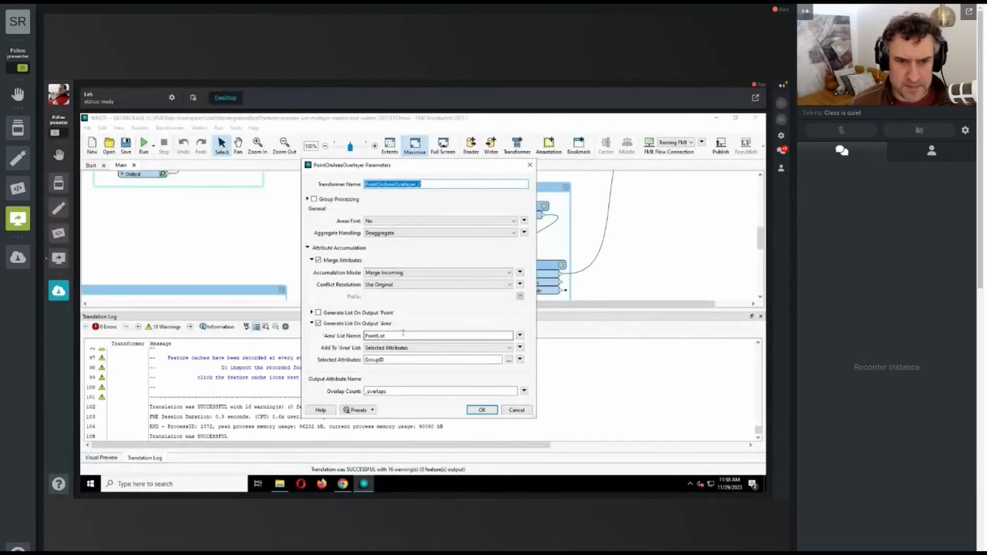
{"action": "left_click", "coordinate": [515, 409]}
Step: Inspect PointOnAreaOverlayer_2's Area output with Feature Information docked beside the canvas, reading the overlap polygon's PointList GroupID values
{"action": "left_click_drag", "start_coordinate": [760, 239], "coordinate": [760, 246]}
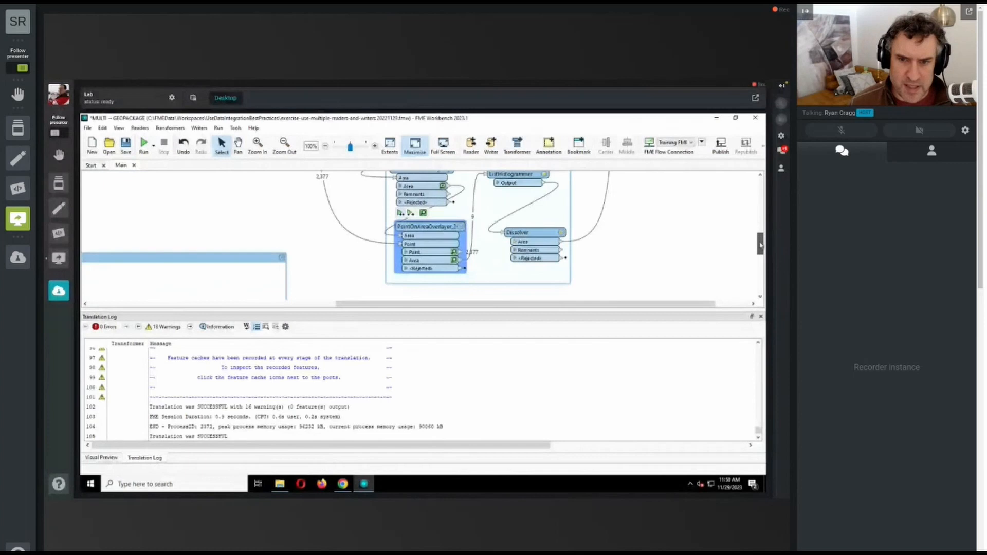
{"action": "left_click", "coordinate": [454, 261]}
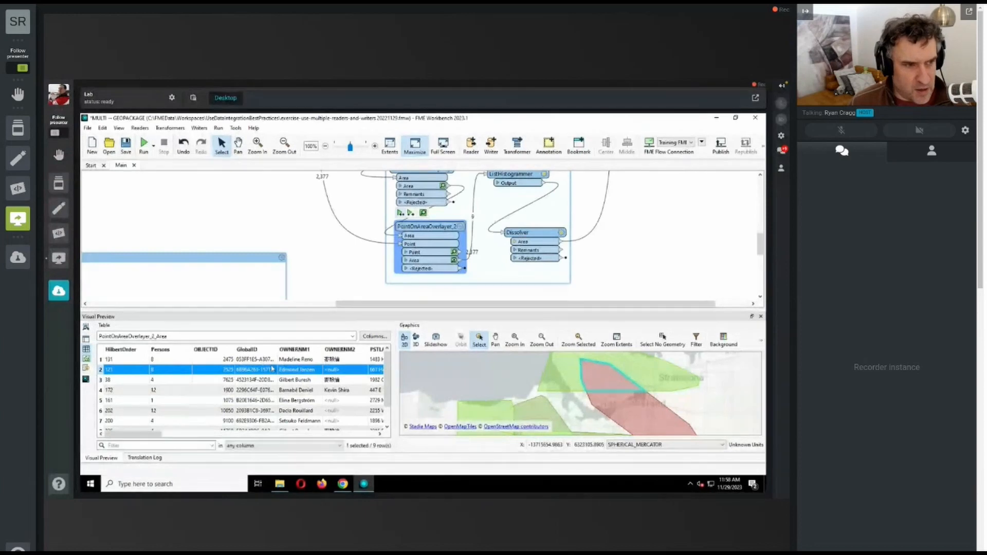
{"action": "left_click", "coordinate": [86, 368]}
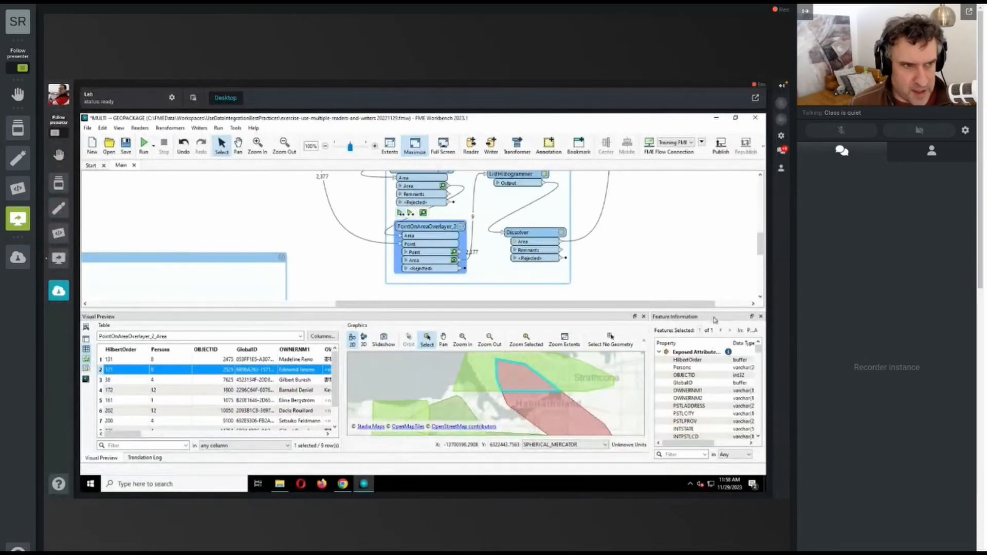
{"action": "left_click_drag", "start_coordinate": [714, 318], "coordinate": [102, 250]}
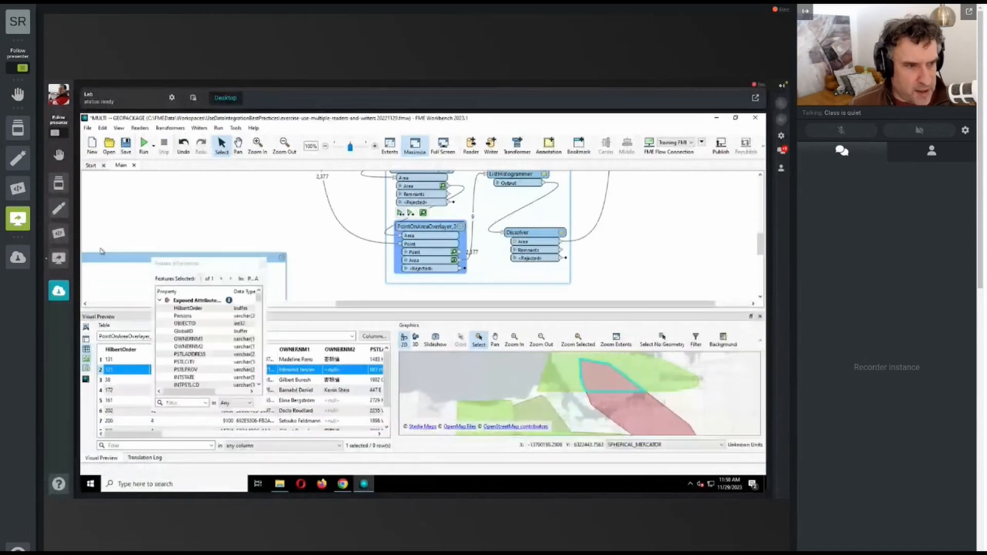
{"action": "left_click_drag", "start_coordinate": [102, 251], "coordinate": [103, 252]}
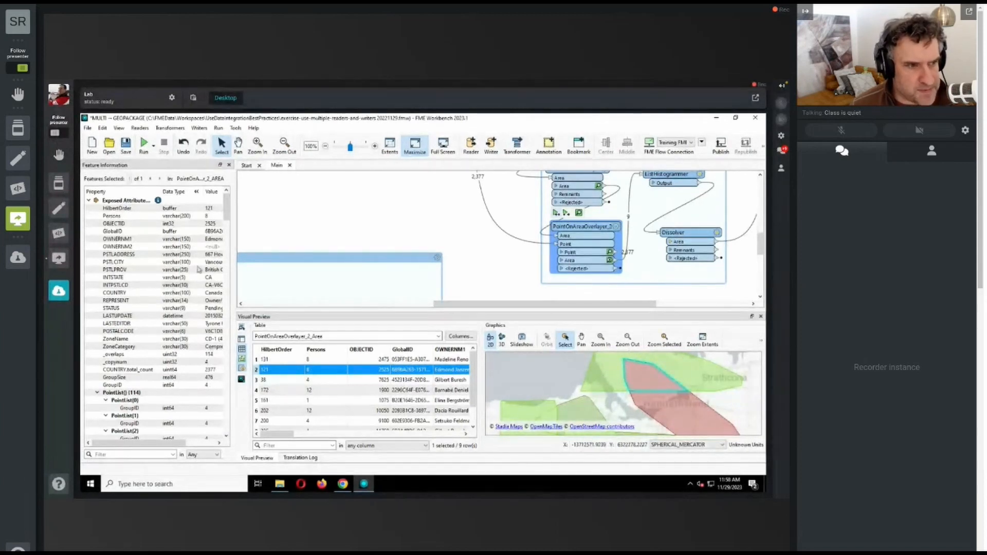
{"action": "left_click_drag", "start_coordinate": [225, 213], "coordinate": [224, 233]}
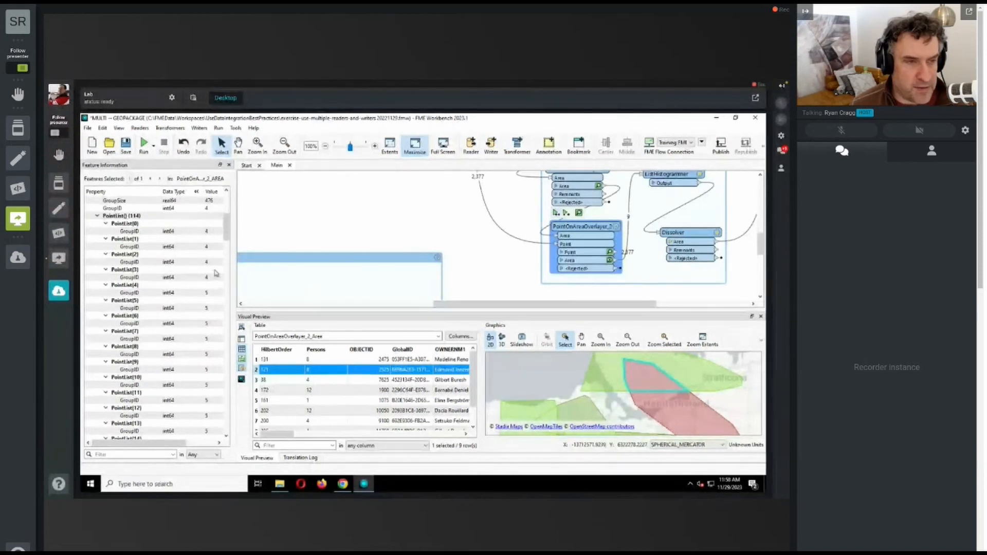
{"action": "left_click_drag", "start_coordinate": [226, 237], "coordinate": [224, 430]}
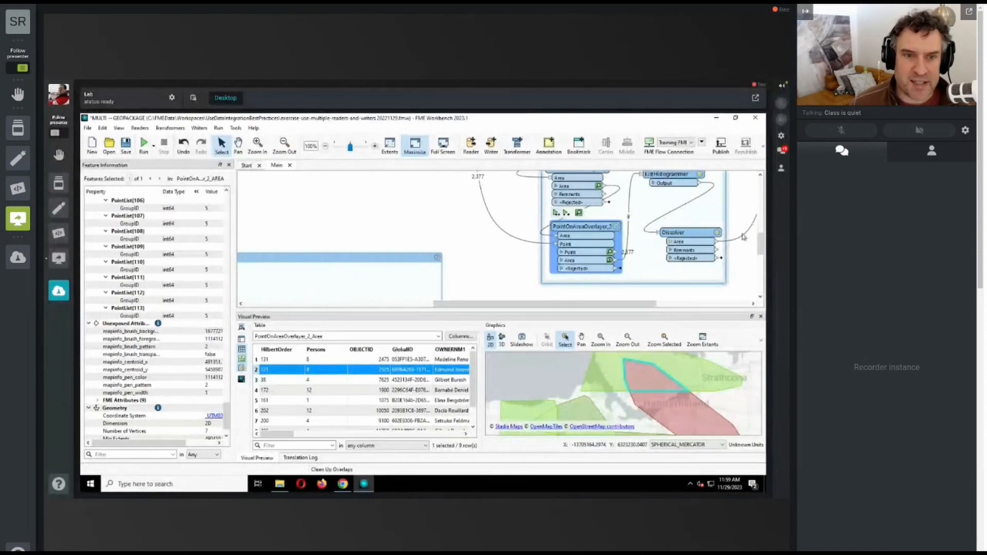
Step: Review the ListHistogrammer's source list attribute and histogram list name, and run the workspace to that transformer
{"action": "scroll", "coordinate": [757, 243], "scroll_direction": "up", "scroll_amount": 3}
{"action": "double_click", "coordinate": [667, 226]}
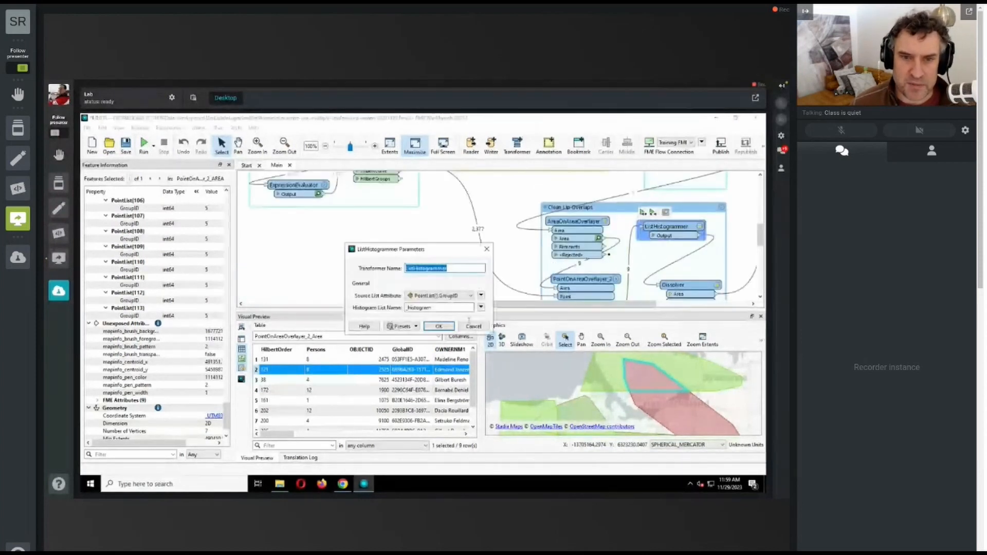
{"action": "left_click", "coordinate": [473, 326]}
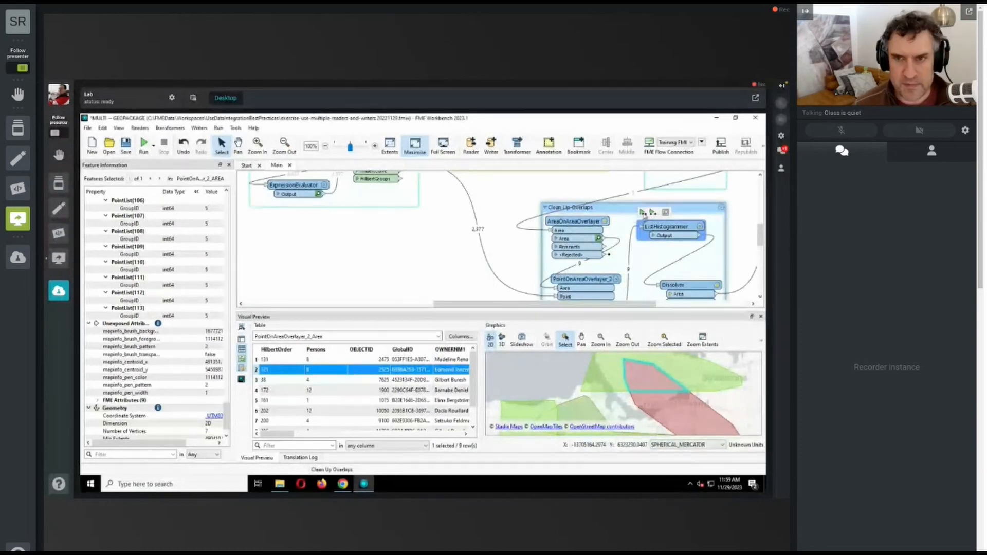
{"action": "left_click", "coordinate": [643, 212]}
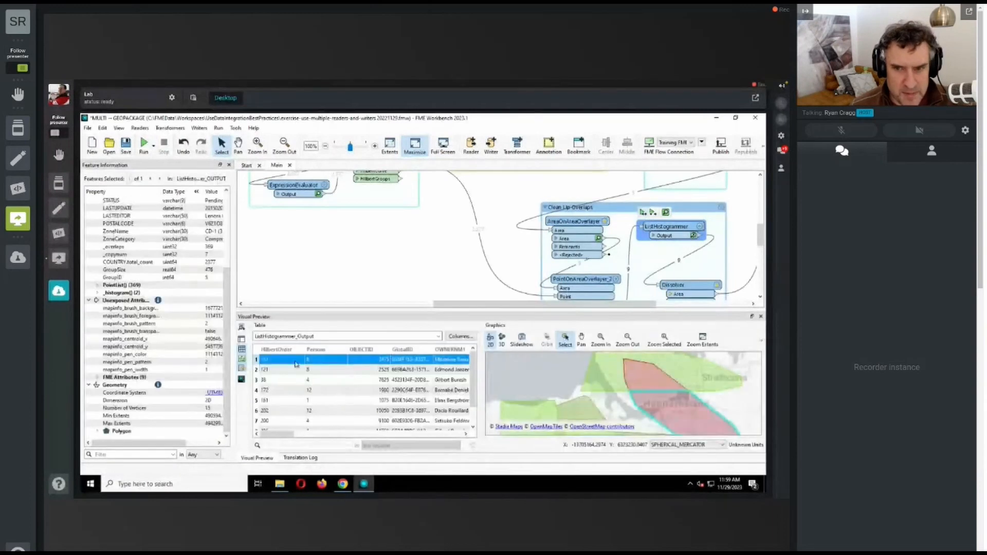
Step: Select the overlap polygon in the ListHistogrammer output and examine the count and value of its _histogram{0} and _histogram{1} entries
{"action": "left_click", "coordinate": [648, 383]}
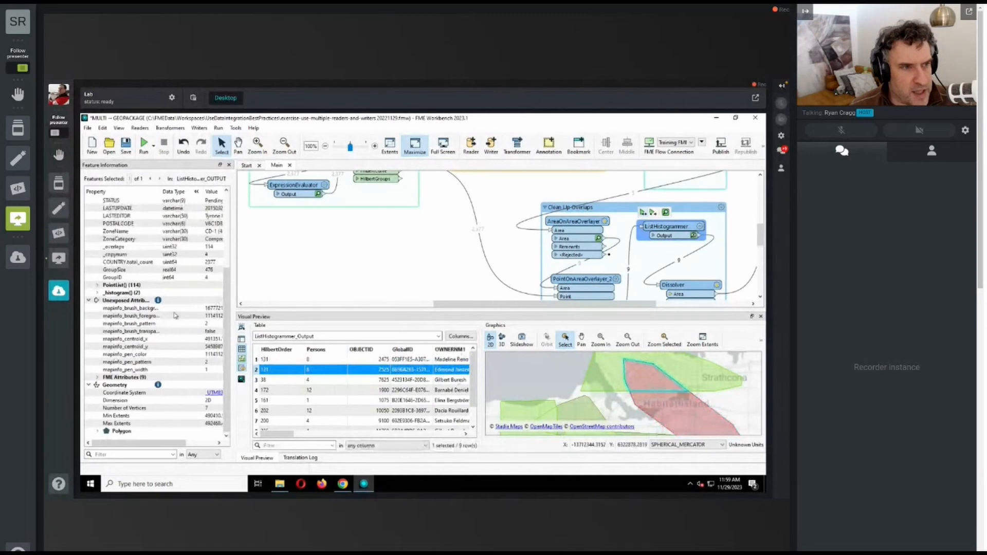
{"action": "left_click", "coordinate": [97, 292]}
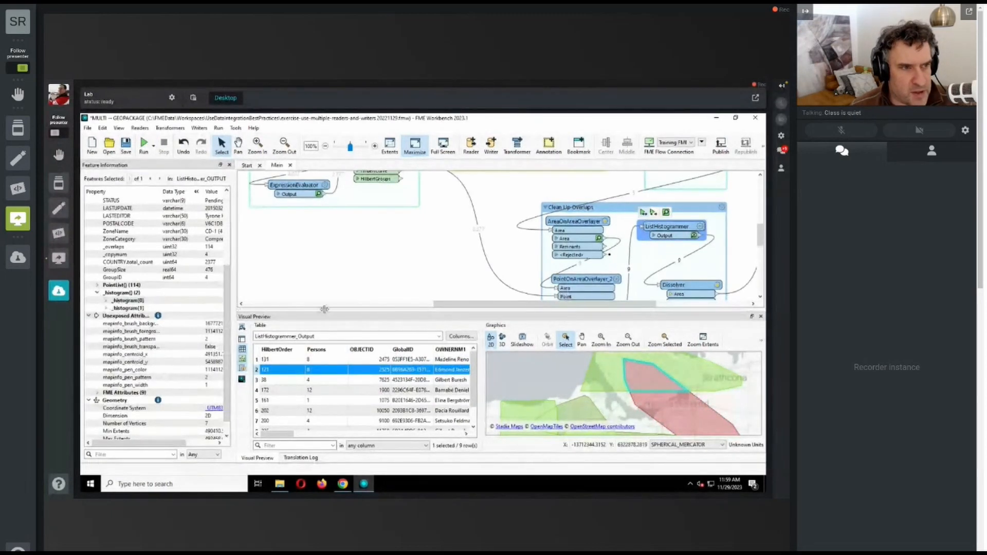
{"action": "left_click_drag", "start_coordinate": [233, 314], "coordinate": [344, 308]}
{"action": "left_click", "coordinate": [107, 301]}
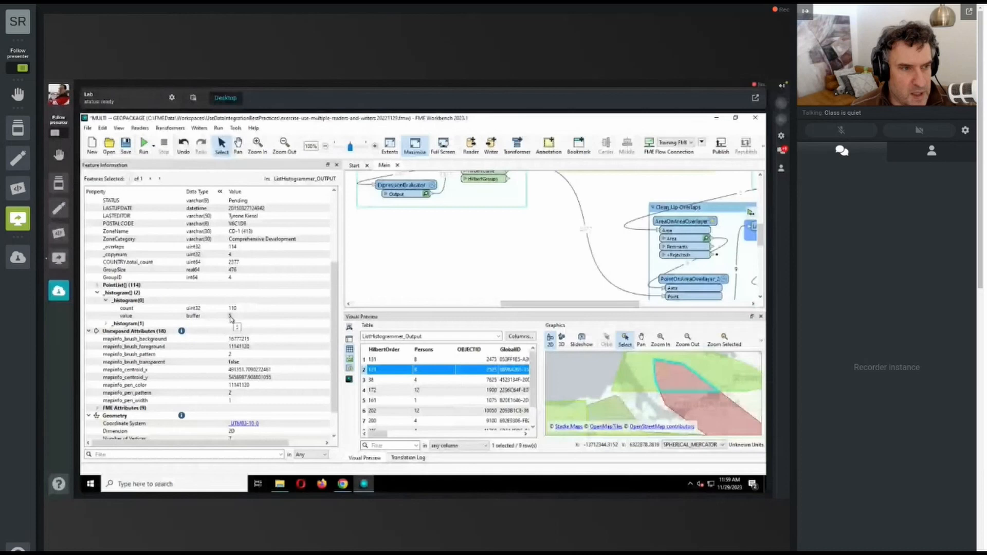
{"action": "double_click", "coordinate": [126, 324]}
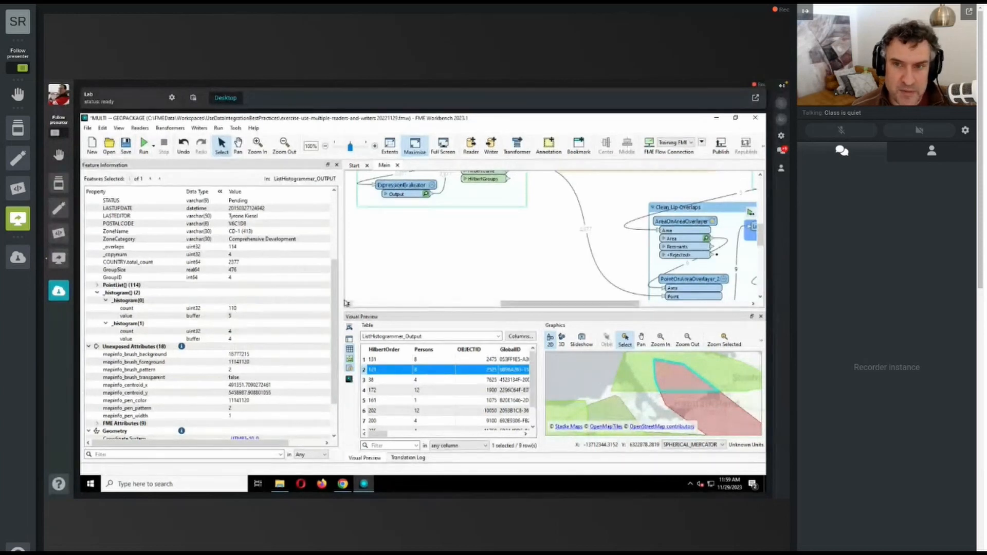
{"action": "left_click_drag", "start_coordinate": [342, 297], "coordinate": [198, 297]}
Step: Check that the Dissolver groups by _histogram{0}.value and run the workspace to it
{"action": "double_click", "coordinate": [643, 284]}
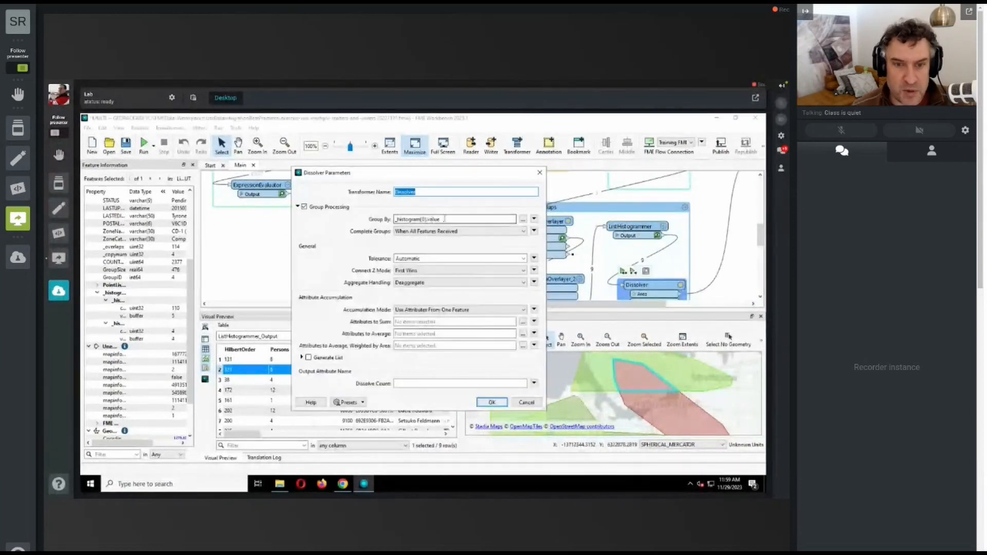
{"action": "left_click", "coordinate": [491, 403]}
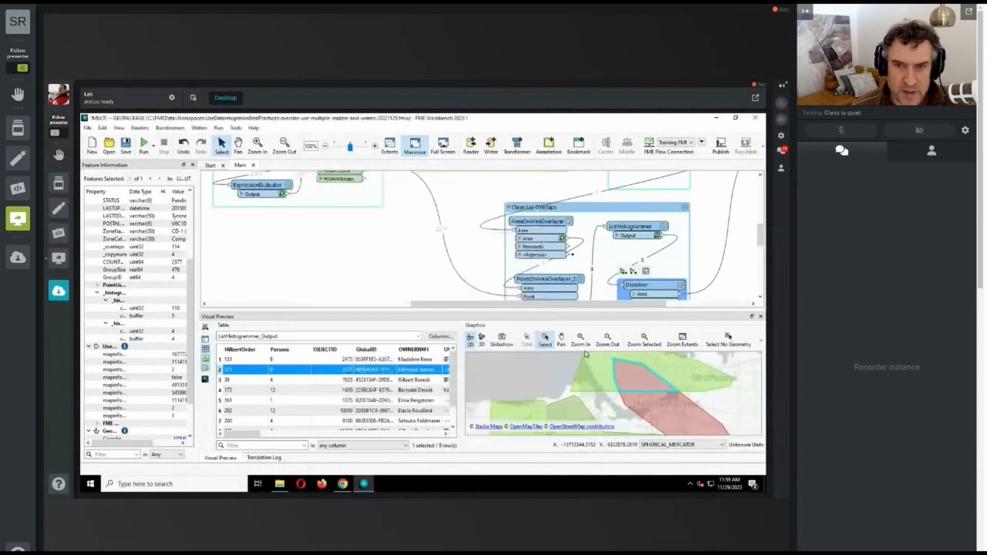
{"action": "left_click", "coordinate": [624, 273]}
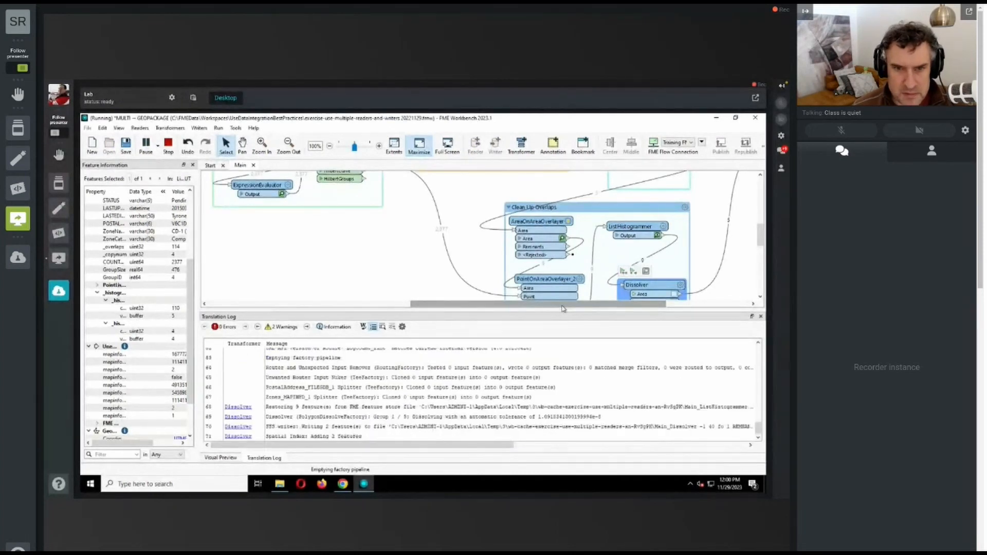
Step: Inspect the Dissolver's Area output in an enlarged preview, selecting individual zones on the map
{"action": "left_click", "coordinate": [674, 294]}
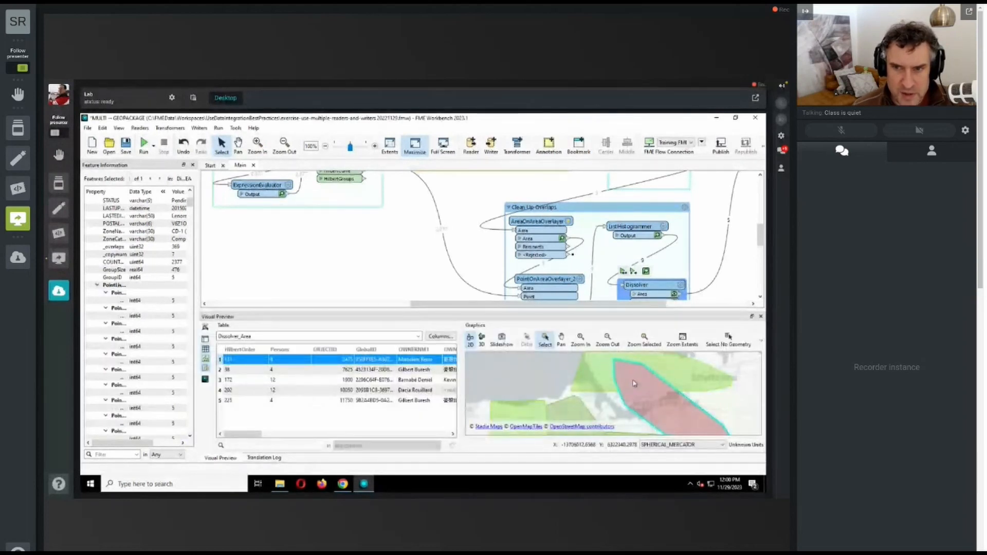
{"action": "left_click", "coordinate": [570, 410]}
{"action": "left_click_drag", "start_coordinate": [688, 311], "coordinate": [685, 243]}
{"action": "left_click", "coordinate": [693, 414]}
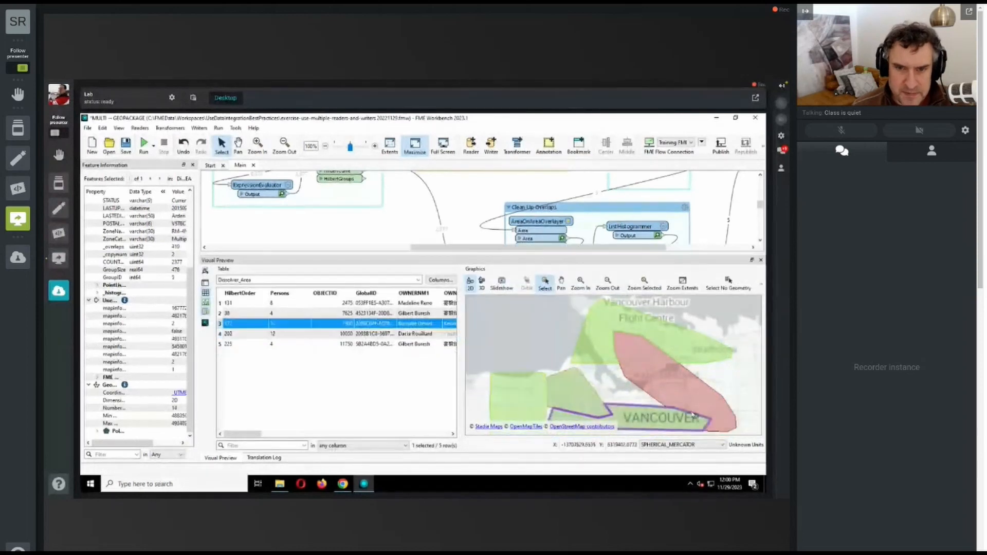
{"action": "left_click", "coordinate": [750, 422]}
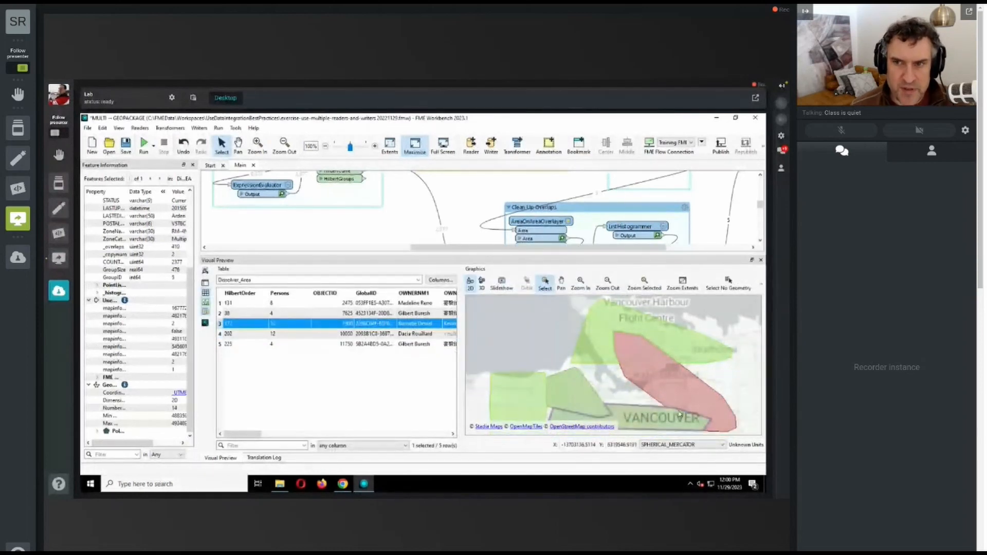
{"action": "left_click", "coordinate": [531, 414]}
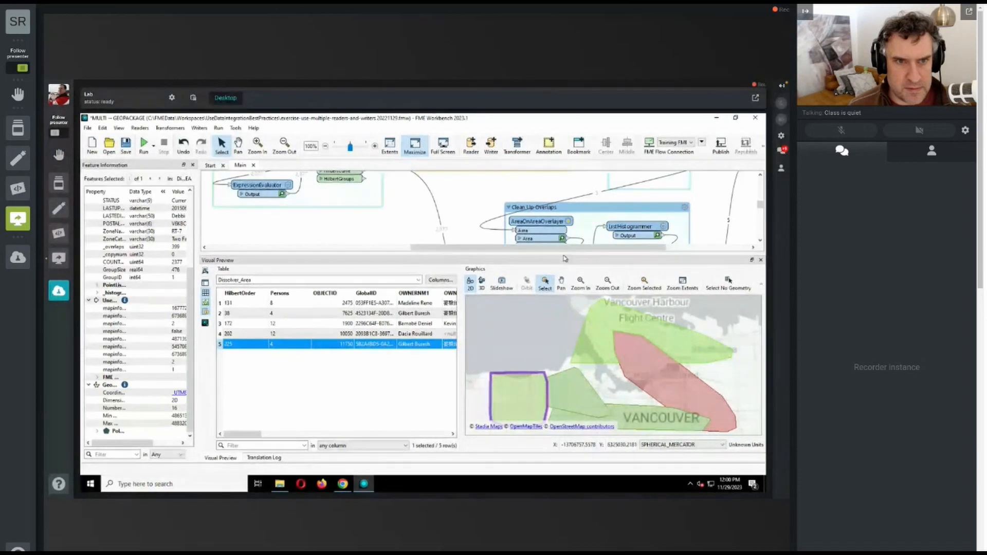
Step: Hide the preview windows to enlarge the canvas and delete the Sampler from the Sample Addresses bookmark
{"action": "left_click", "coordinate": [424, 156]}
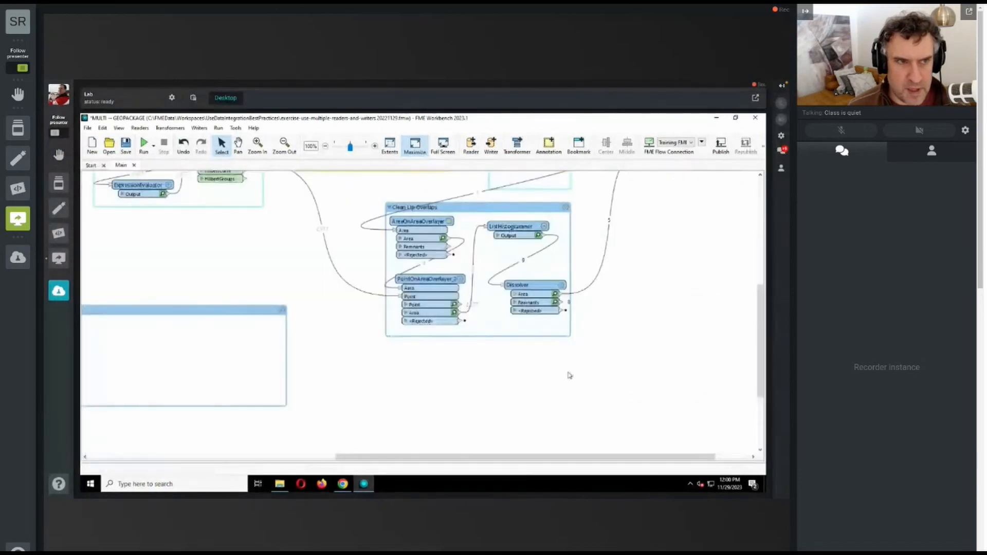
{"action": "scroll", "coordinate": [517, 454], "scroll_direction": "left", "scroll_amount": 10}
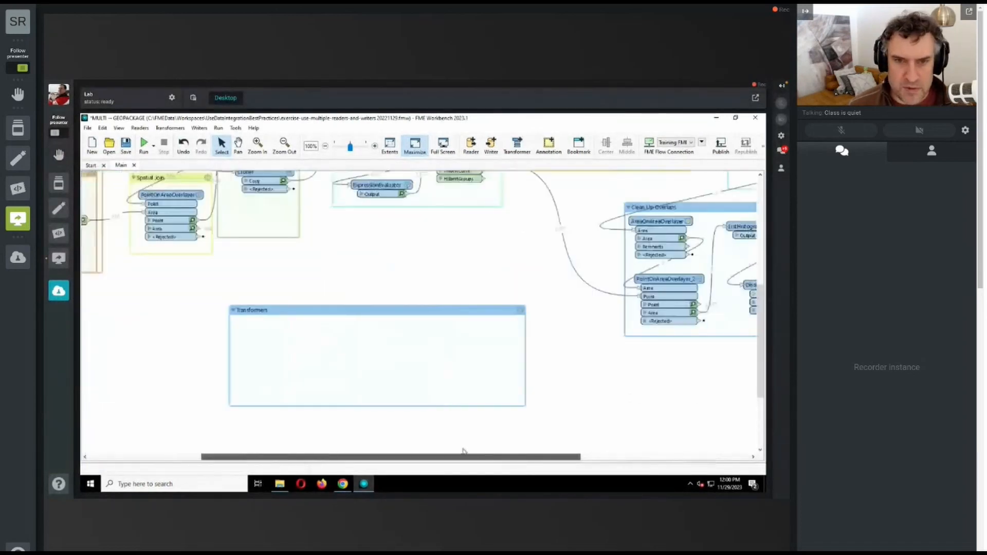
{"action": "scroll", "coordinate": [287, 352], "scroll_direction": "up", "scroll_amount": 5}
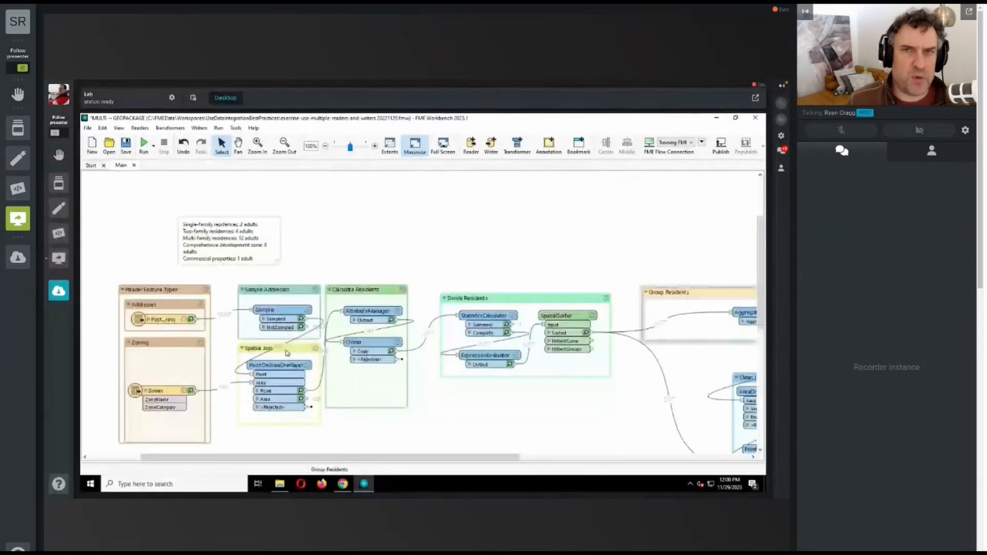
{"action": "left_click", "coordinate": [280, 311]}
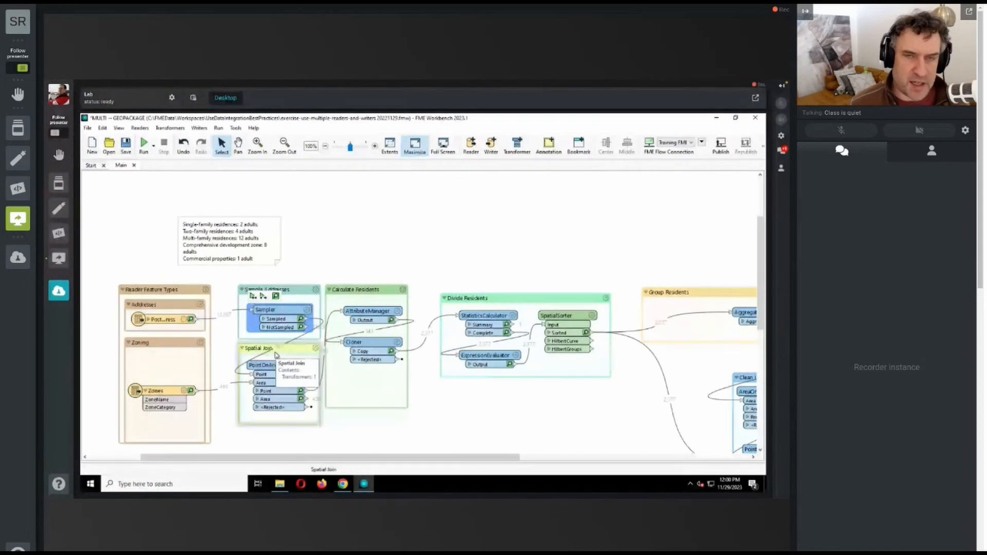
{"action": "key", "text": "Delete"}
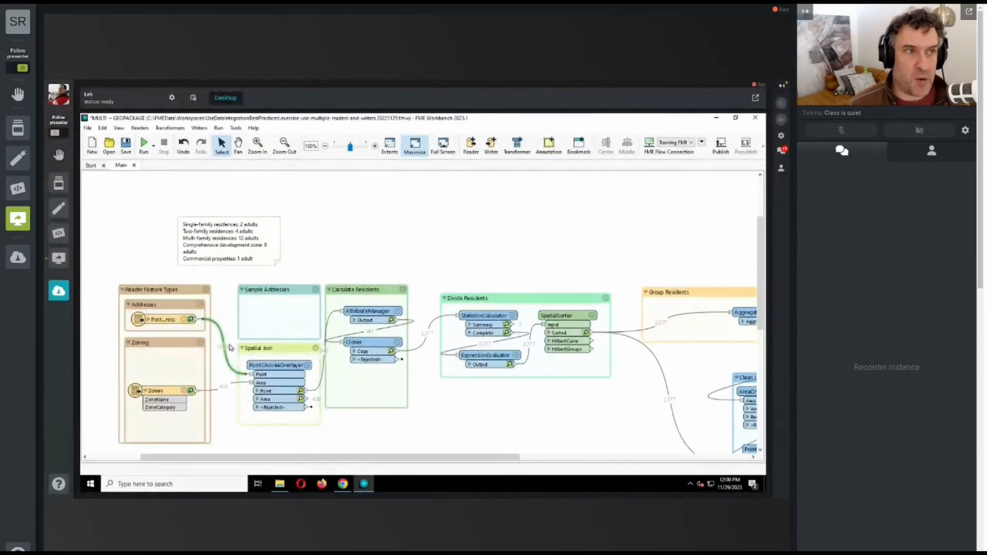
Step: Run the entire workspace on all addresses with C:\FMEData\Output\Training\GarbageZones.gpkg as the output, following its progress across the canvas
{"action": "left_click", "coordinate": [145, 144]}
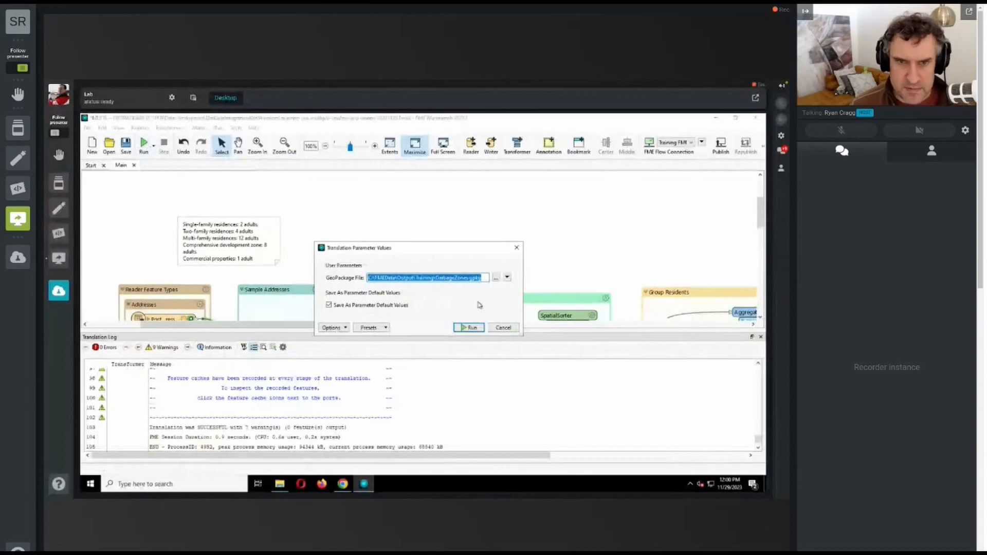
{"action": "left_click", "coordinate": [468, 327]}
{"action": "left_click_drag", "start_coordinate": [760, 216], "coordinate": [759, 236]}
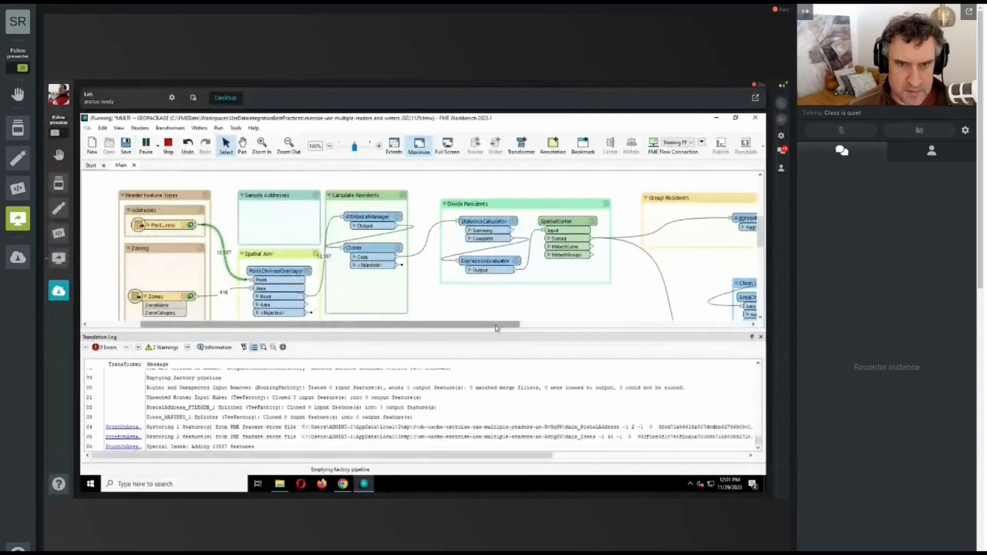
{"action": "left_click_drag", "start_coordinate": [496, 328], "coordinate": [571, 327]}
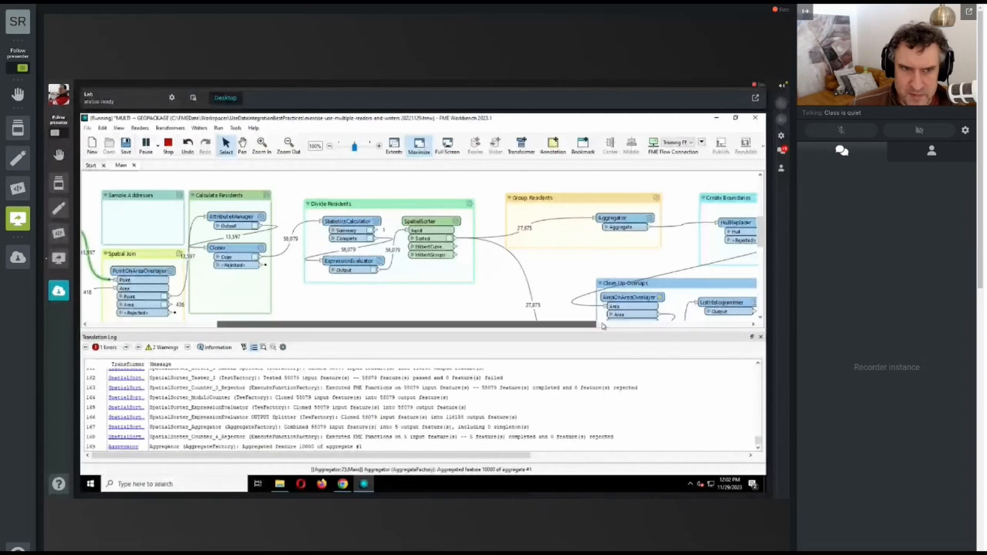
{"action": "left_click_drag", "start_coordinate": [602, 324], "coordinate": [736, 325]}
{"action": "mouse_move", "coordinate": [759, 233]}
{"action": "left_mouse_down"}
{"action": "mouse_move", "coordinate": [758, 260]}
{"action": "mouse_move", "coordinate": [759, 245]}
{"action": "left_mouse_up"}
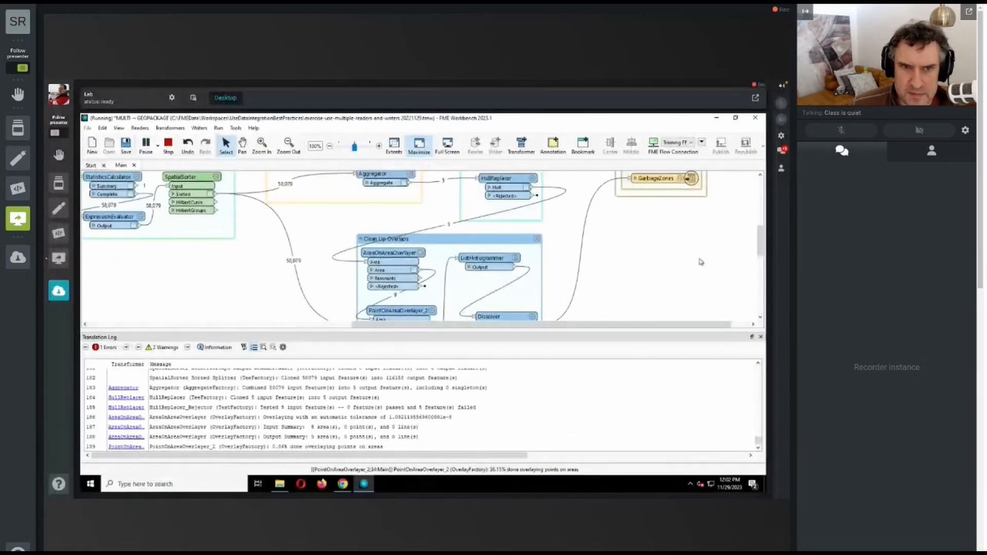
Step: Inspect the Dissolver's Area output from the full-data run in an enlarged Visual Preview
{"action": "mouse_move", "coordinate": [761, 251]}
{"action": "left_mouse_down"}
{"action": "mouse_move", "coordinate": [758, 270]}
{"action": "mouse_move", "coordinate": [759, 235]}
{"action": "mouse_move", "coordinate": [759, 258]}
{"action": "left_mouse_up"}
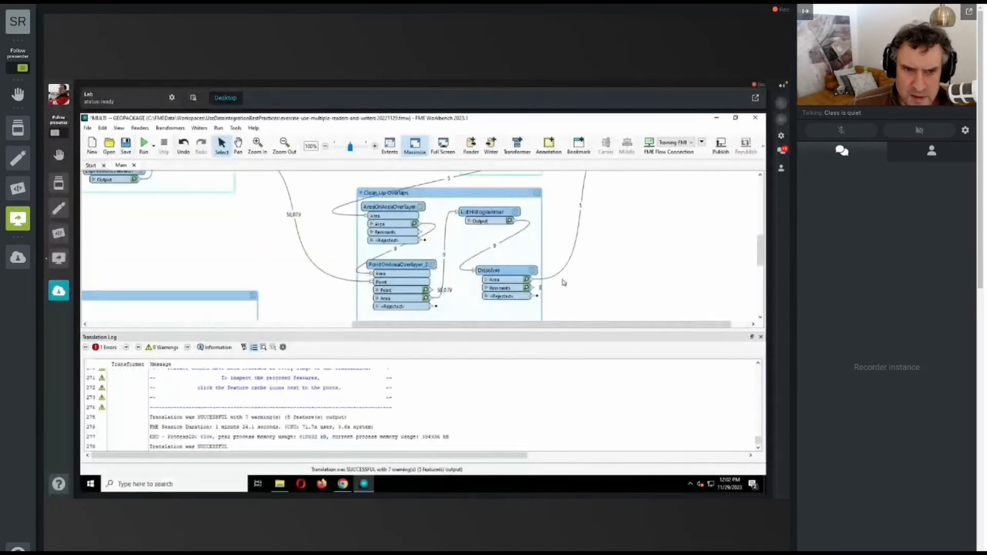
{"action": "left_click", "coordinate": [527, 280]}
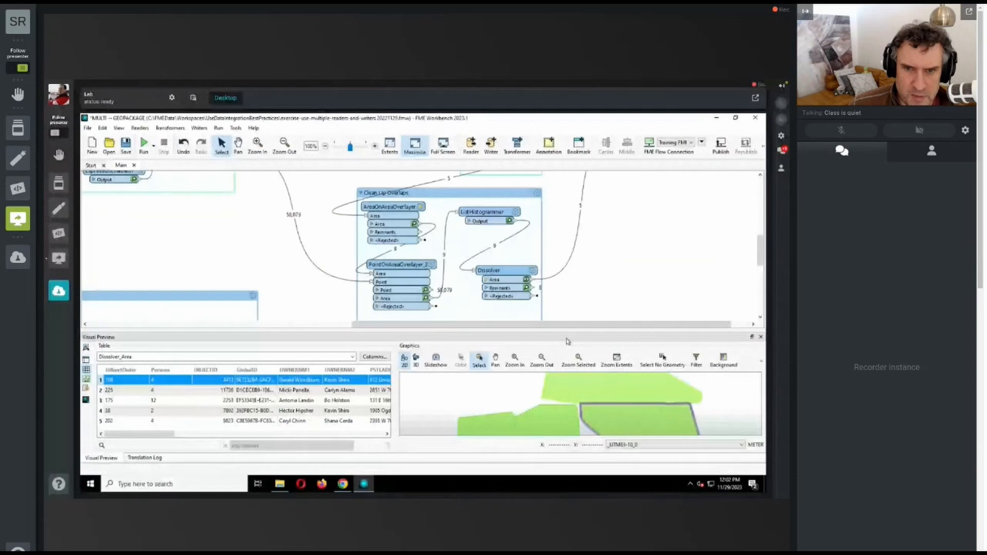
{"action": "left_click_drag", "start_coordinate": [570, 331], "coordinate": [569, 222]}
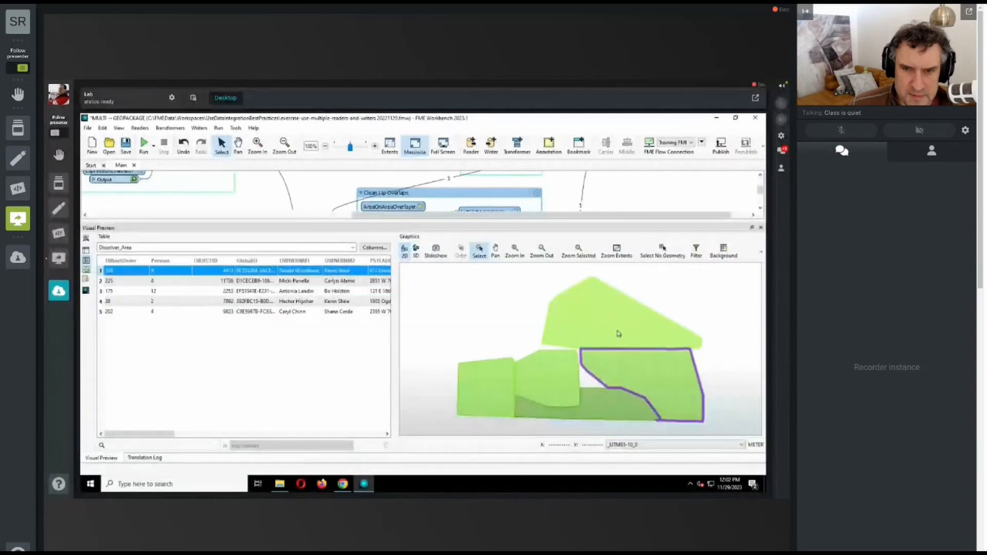